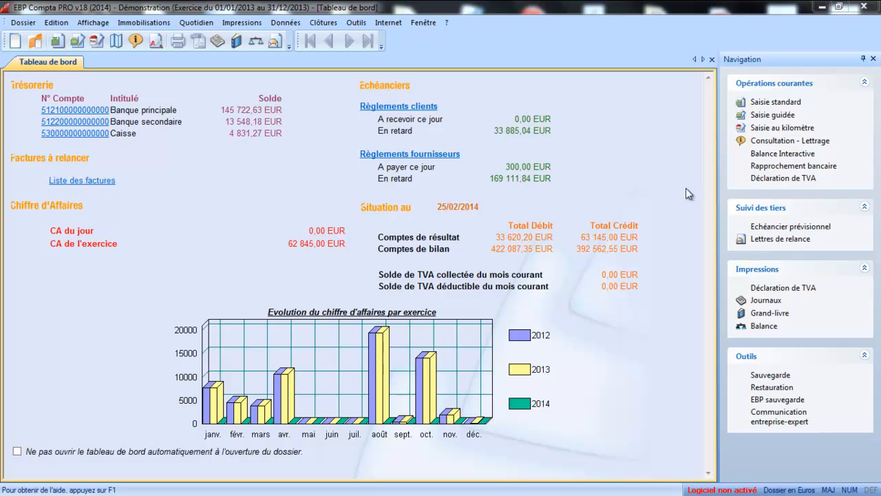
# - Create an analytic post with the code ORANGE and the label ORANGE in the list of Postes Analytiques
pyautogui.click(295, 25)
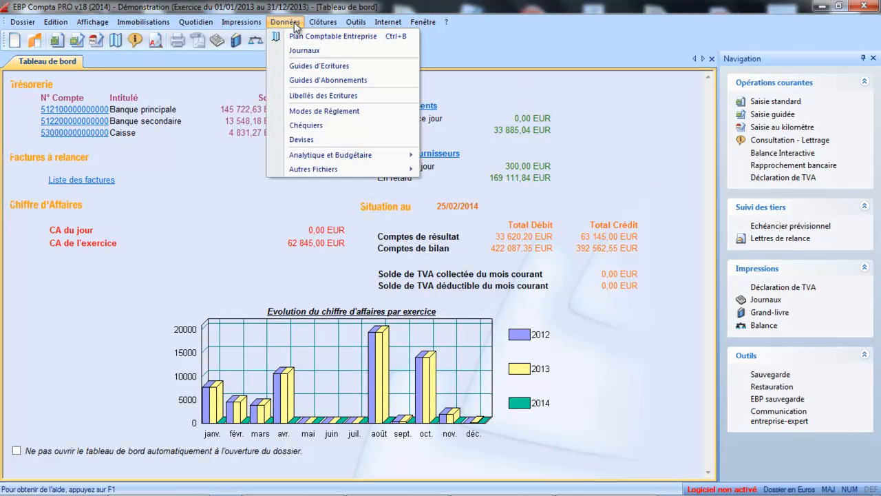
pyautogui.moveTo(303, 156)
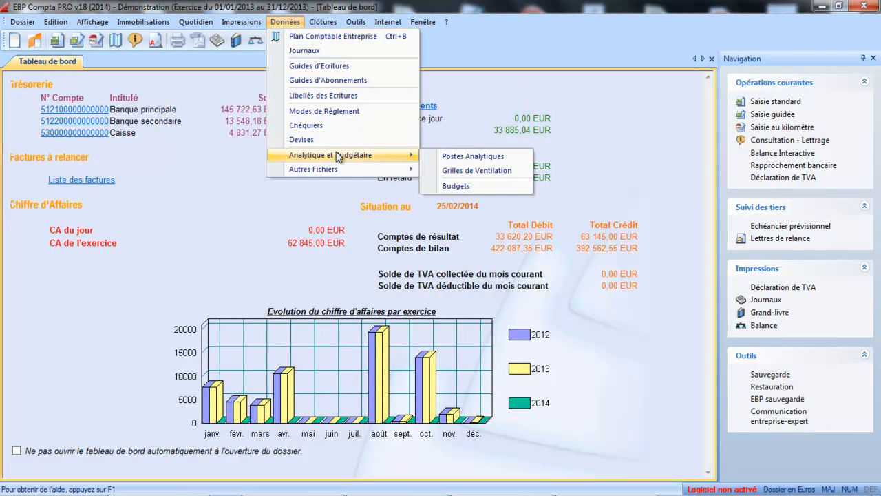
pyautogui.click(460, 164)
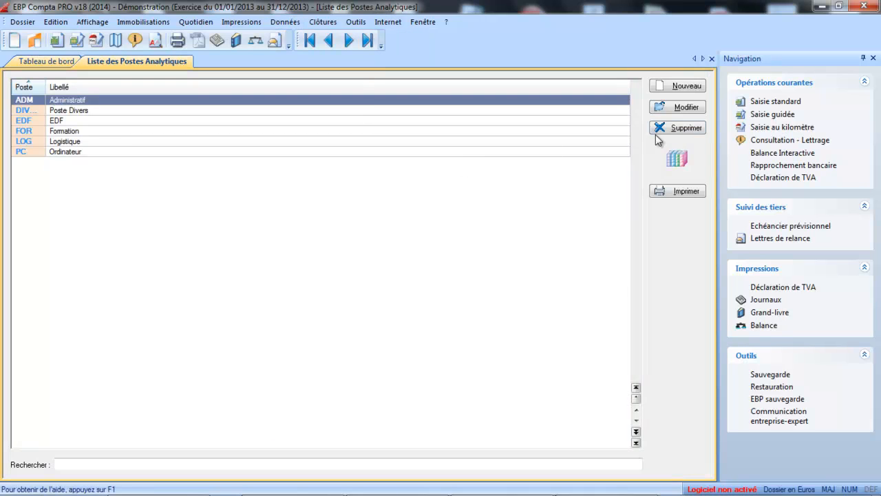
pyautogui.click(672, 90)
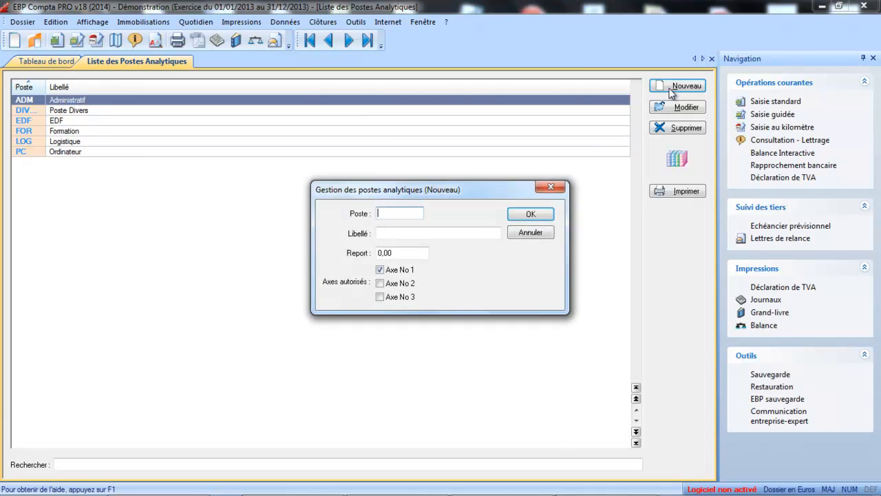
pyautogui.write('ORANGE')
pyautogui.press('Tab')
pyautogui.write('ORANGE')
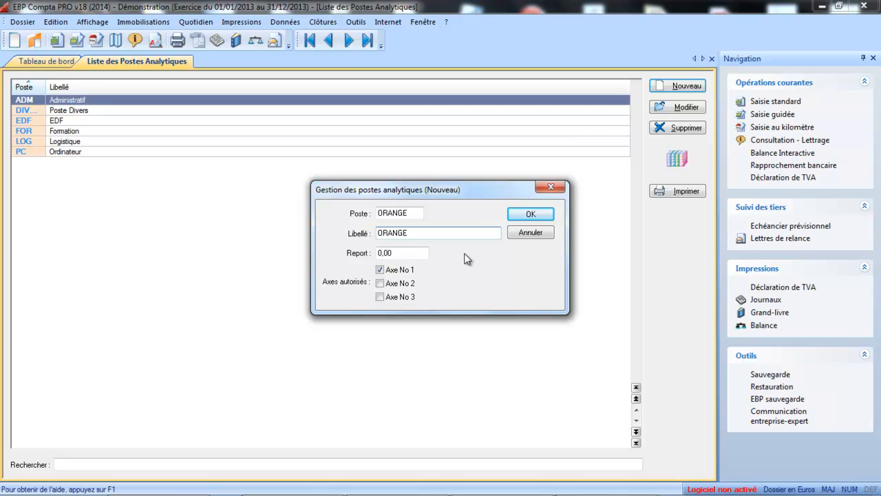
pyautogui.click(522, 215)
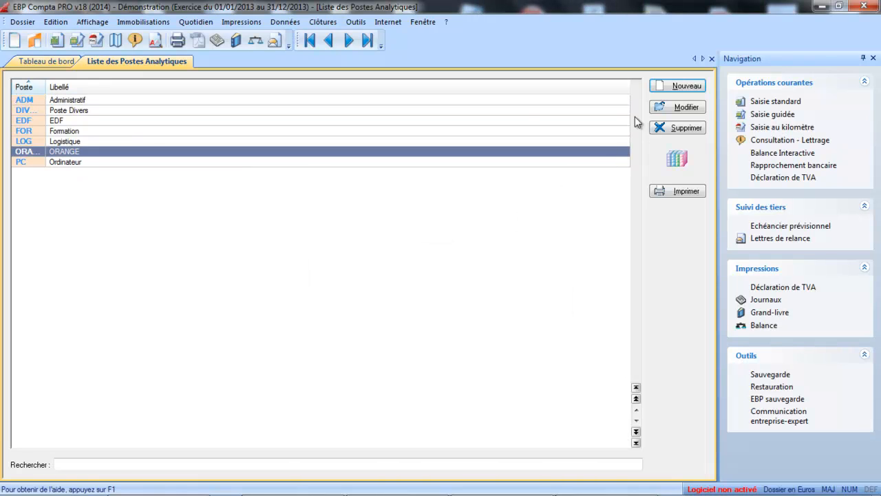
# - Create a second analytic post with the code LOYER and the label LOYER
pyautogui.click(668, 91)
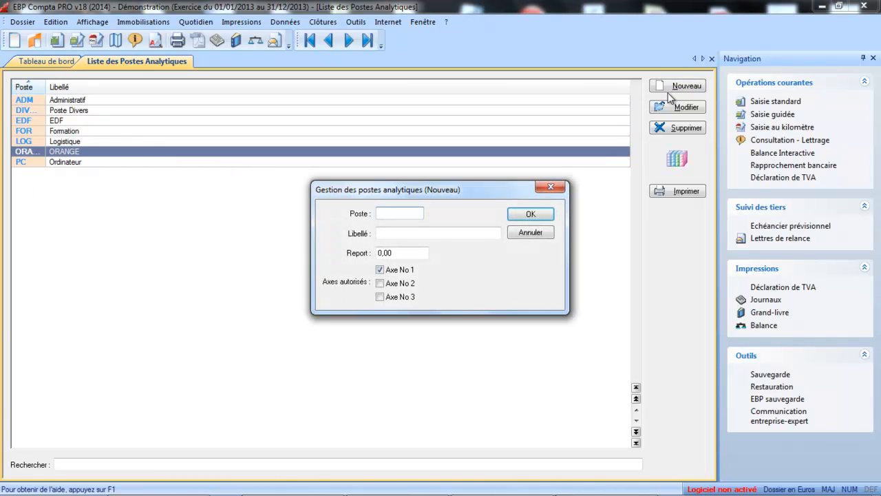
pyautogui.write('LOYER')
pyautogui.press('Tab')
pyautogui.write('LOYER')
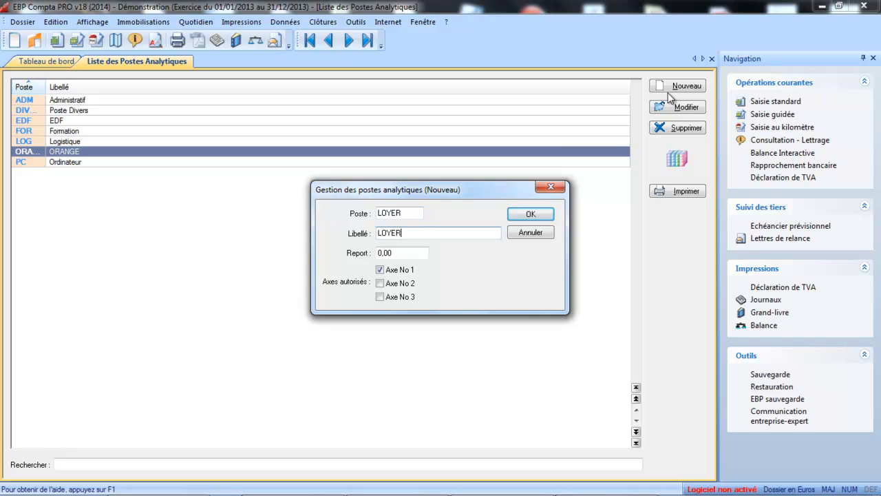
pyautogui.press('Tab')
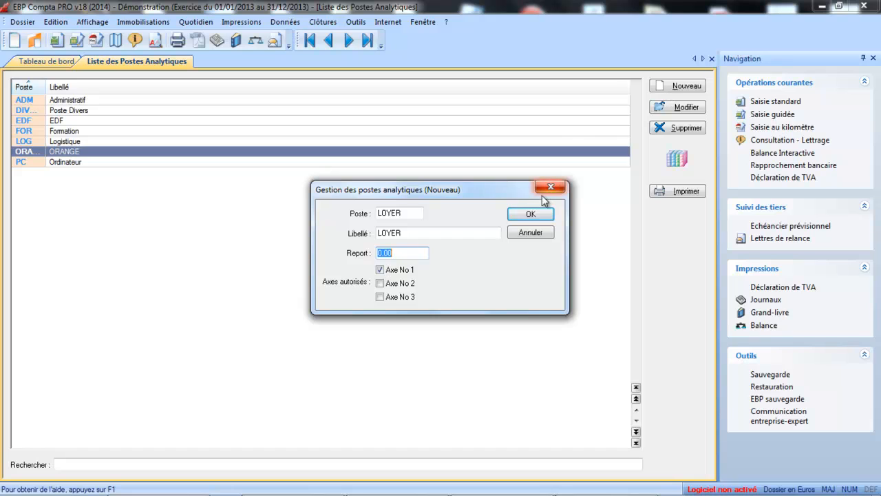
pyautogui.click(528, 214)
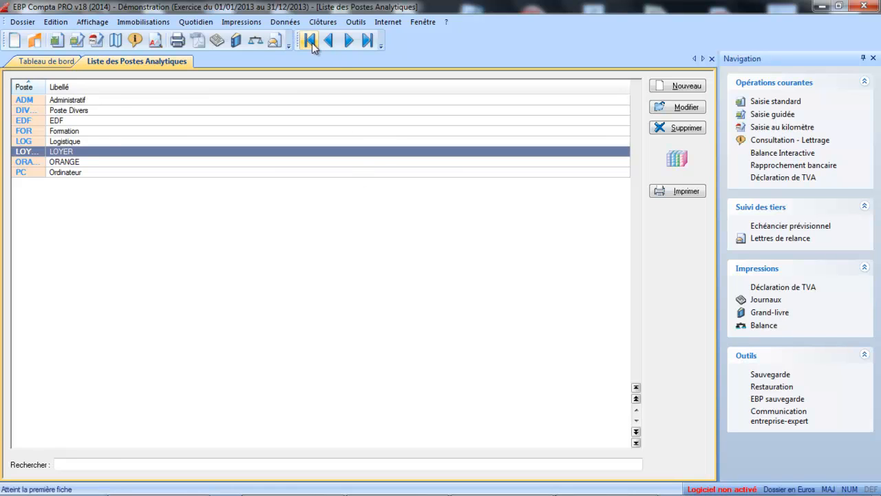
# - Start a new budget with the code ORANGE, type Analytique and the description ORANGE
pyautogui.click(295, 23)
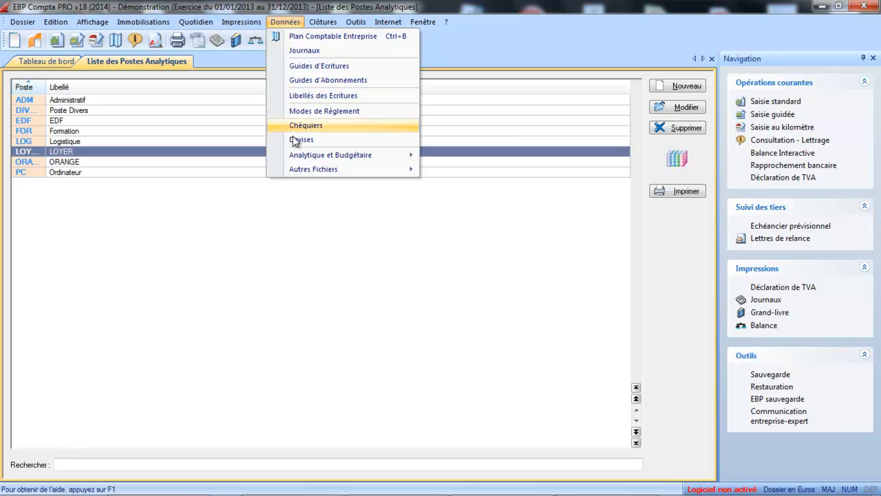
pyautogui.moveTo(293, 158)
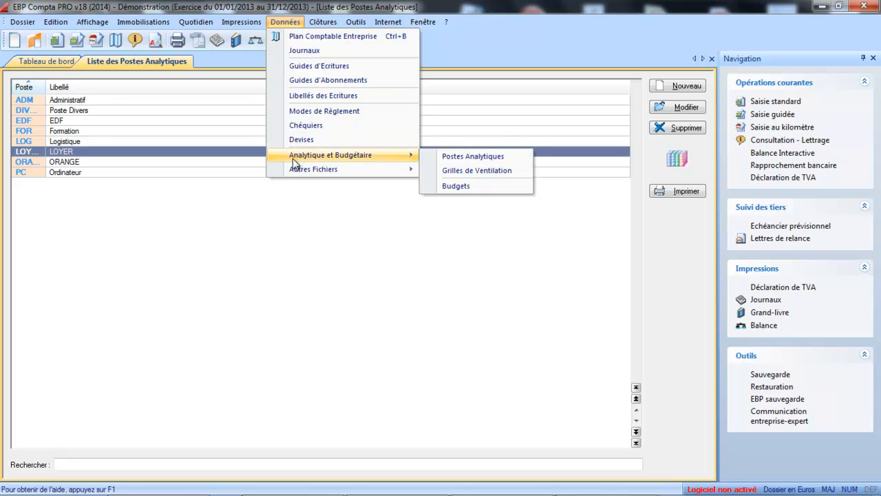
pyautogui.click(491, 184)
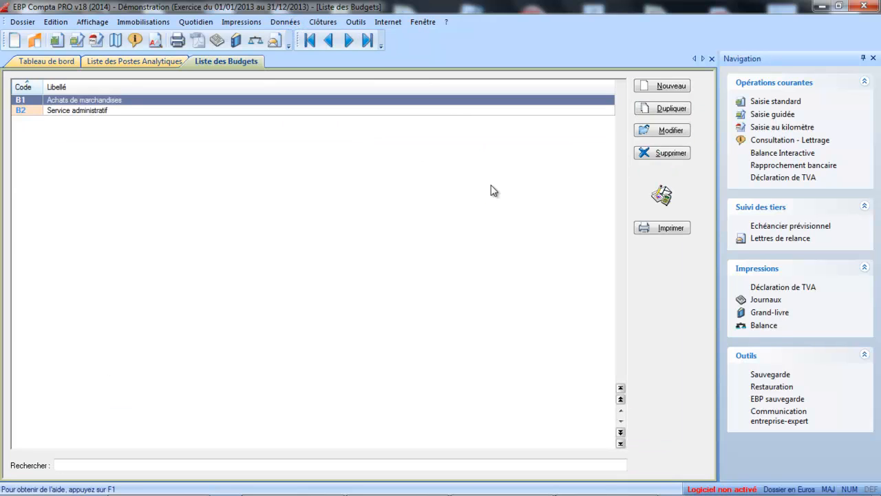
pyautogui.click(668, 88)
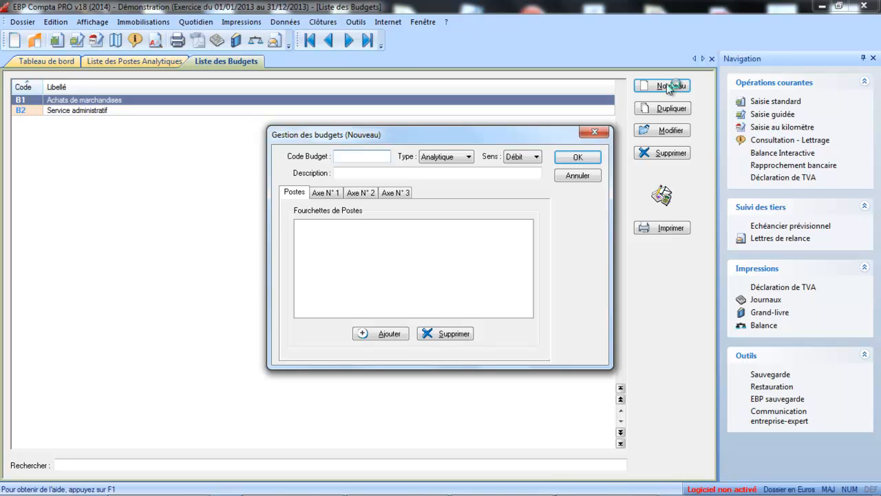
pyautogui.write('ORANGE')
pyautogui.press('Tab')
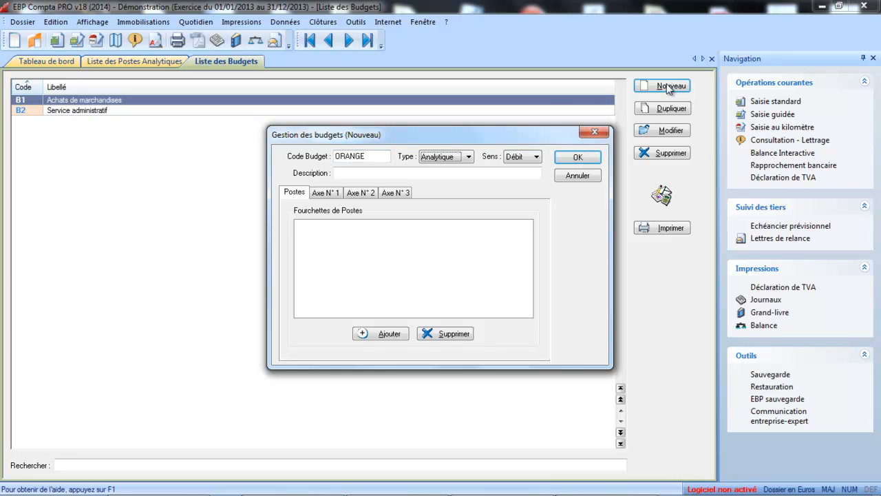
pyautogui.click(460, 159)
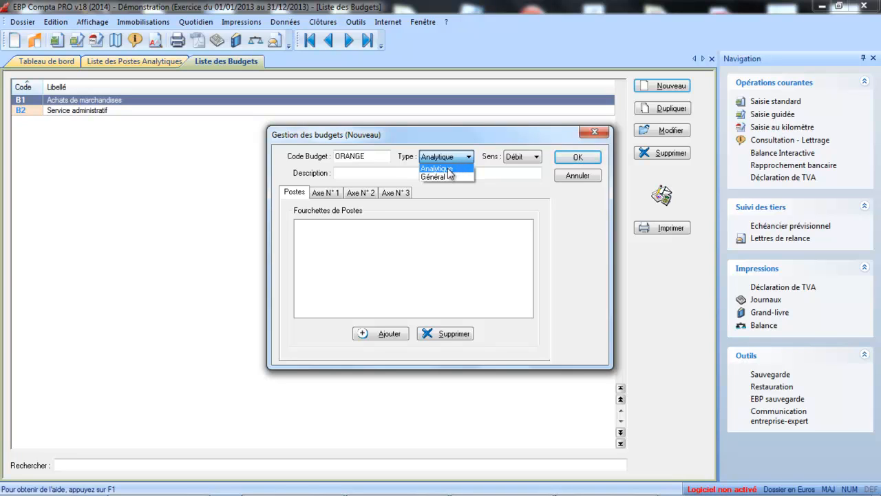
pyautogui.click(448, 169)
pyautogui.click(439, 173)
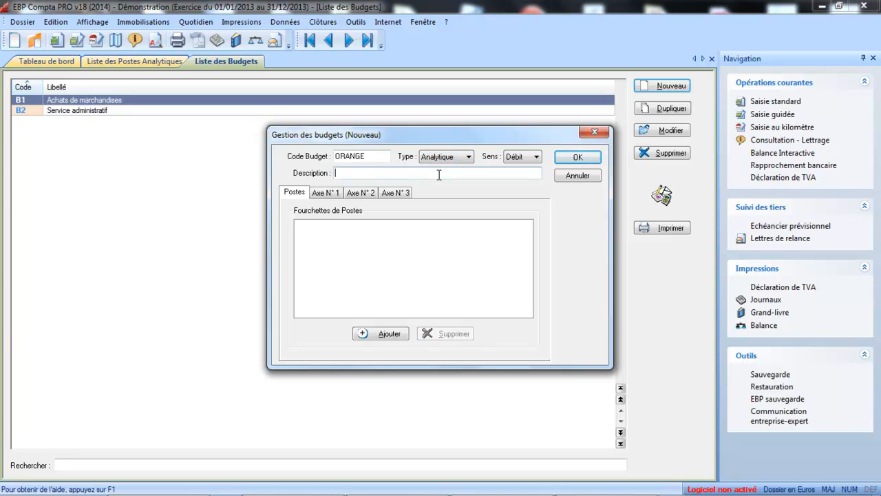
pyautogui.write('ORANGE')
pyautogui.press('Tab')
# - Add a post range from ORANGE to ORANGE to the new budget and save the budget
pyautogui.click(403, 232)
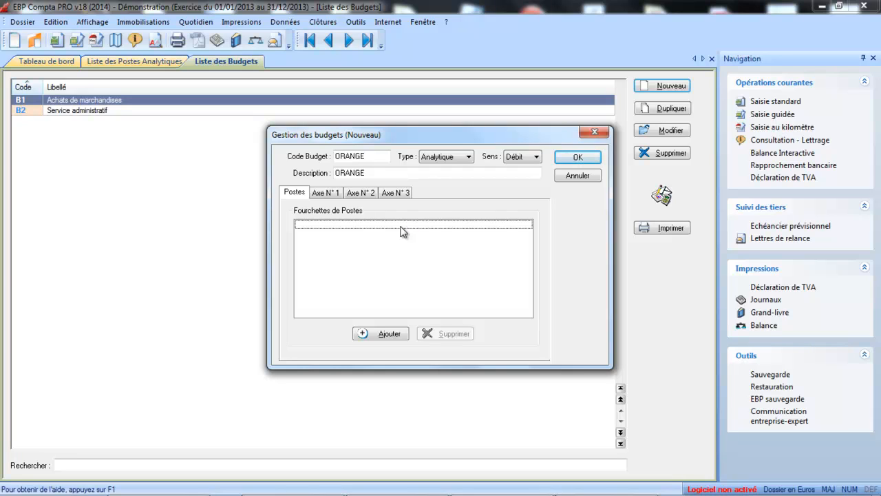
pyautogui.click(380, 335)
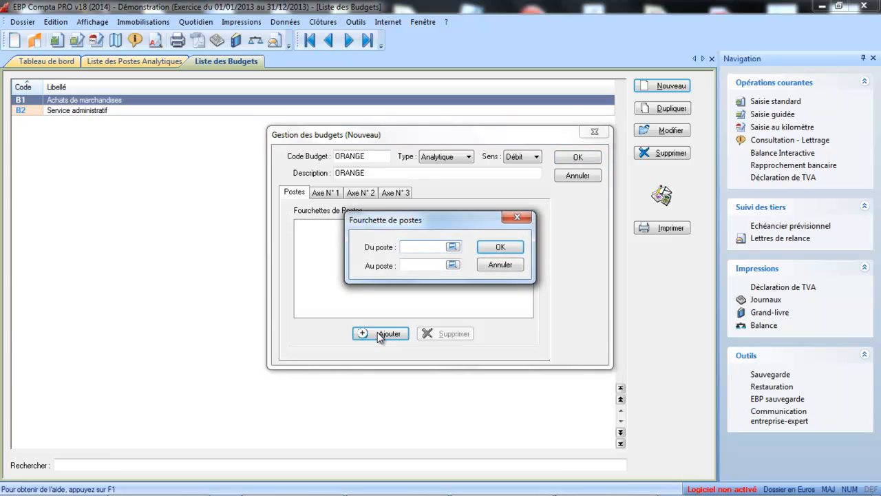
pyautogui.write('ORANGE')
pyautogui.press('Tab')
pyautogui.write('ORANGE')
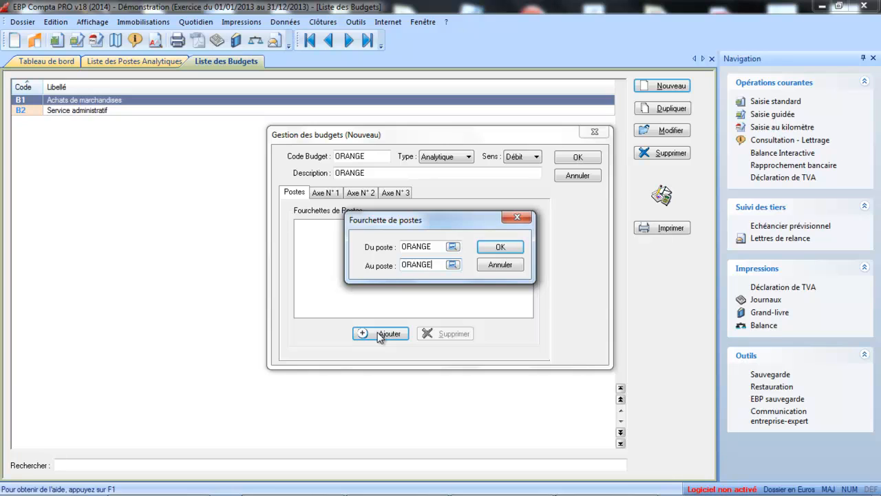
pyautogui.click(500, 247)
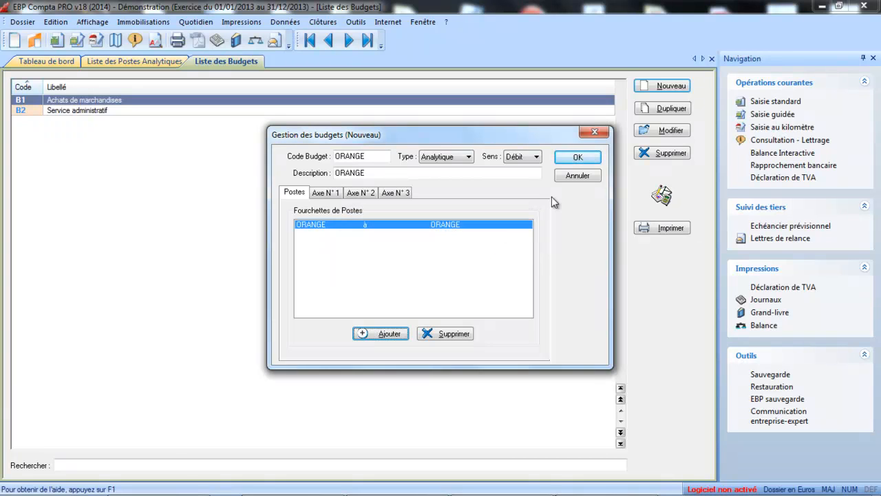
pyautogui.click(578, 158)
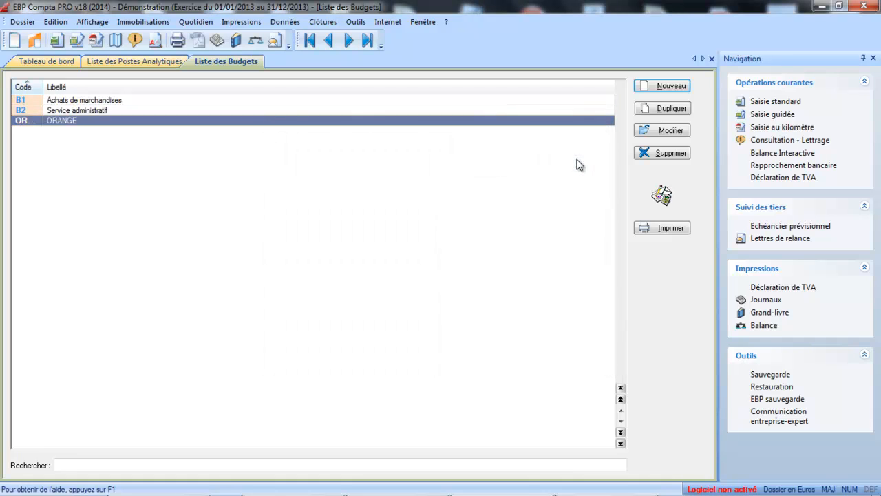
# - Edit the ORANGE budget, set the May forecast on Axe N° 1 for 2014 to 120, and save it
pyautogui.click(644, 134)
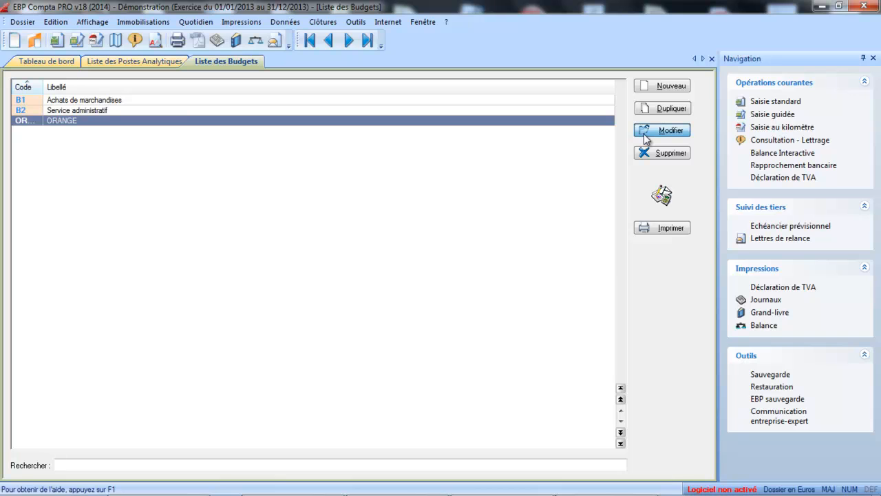
pyautogui.click(646, 132)
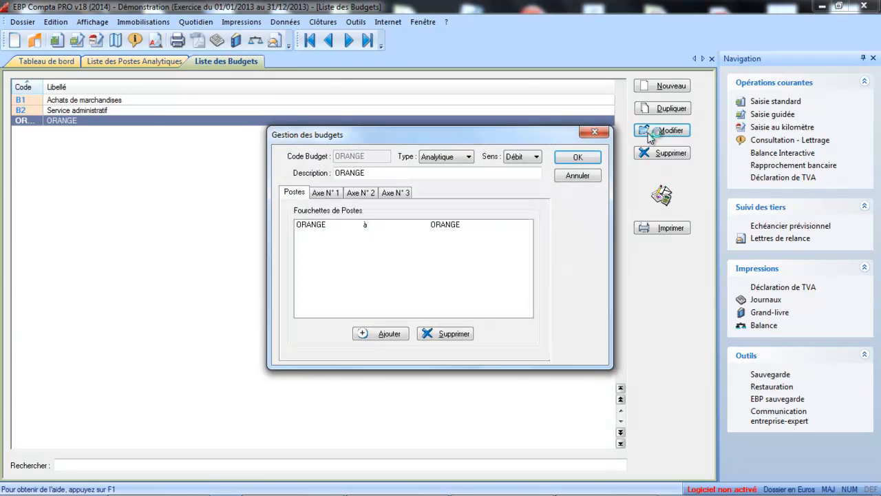
pyautogui.click(327, 193)
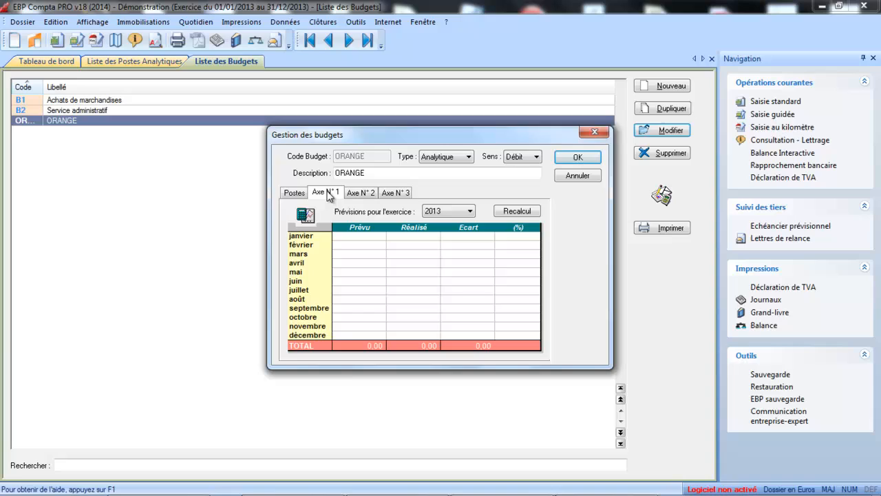
pyautogui.click(434, 211)
pyautogui.click(434, 230)
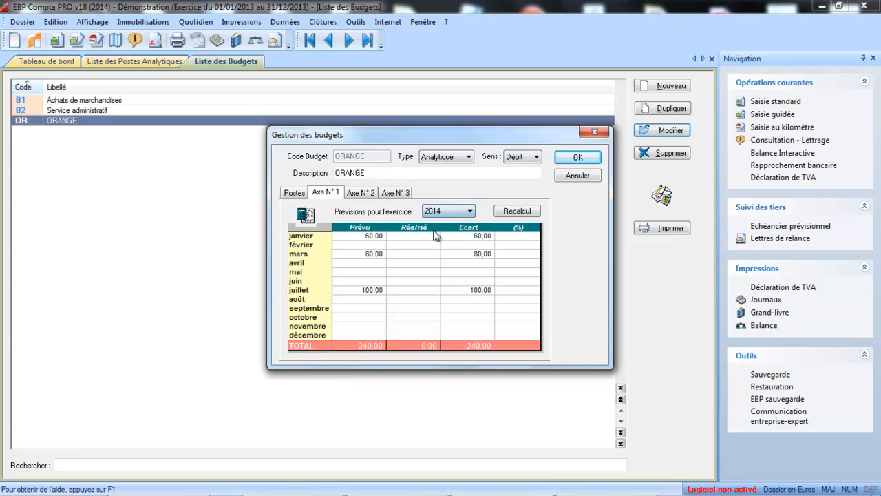
pyautogui.click(360, 272)
pyautogui.click(359, 271)
pyautogui.write('10')
pyautogui.press('BackSpace')
pyautogui.write('20')
pyautogui.press('Return')
pyautogui.click(574, 159)
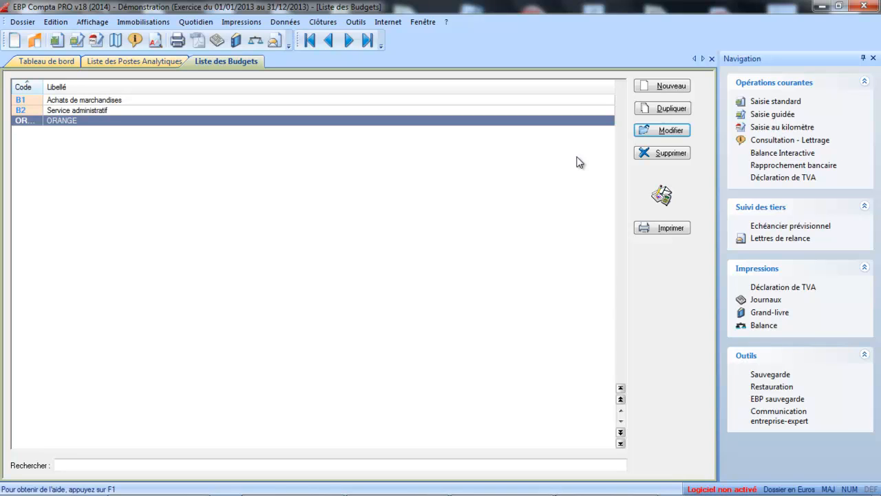
# - Enable real-time analytic entry (Saisie analytique en temps réel) in the accounting file's entry preferences
pyautogui.click(23, 22)
pyautogui.moveTo(35, 94)
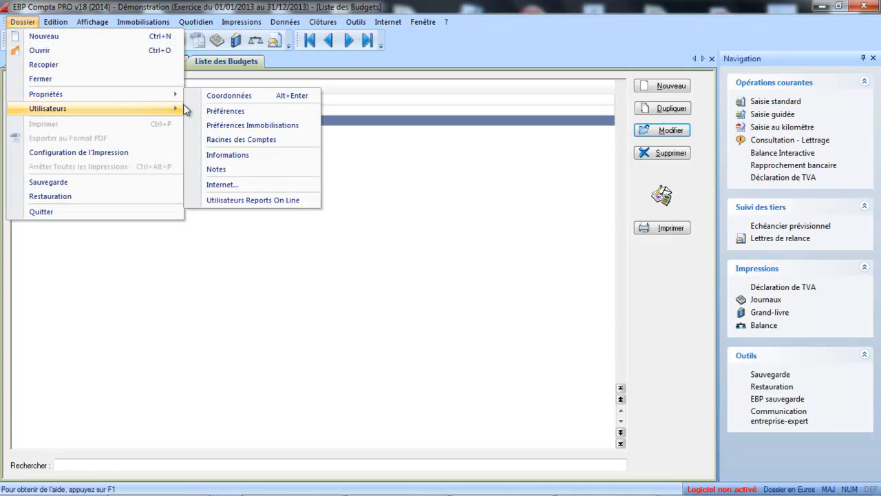
pyautogui.click(216, 112)
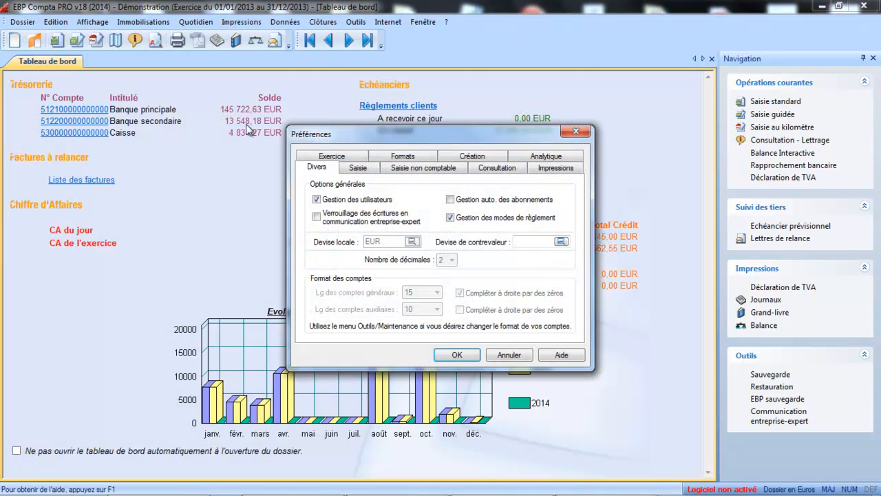
pyautogui.click(354, 170)
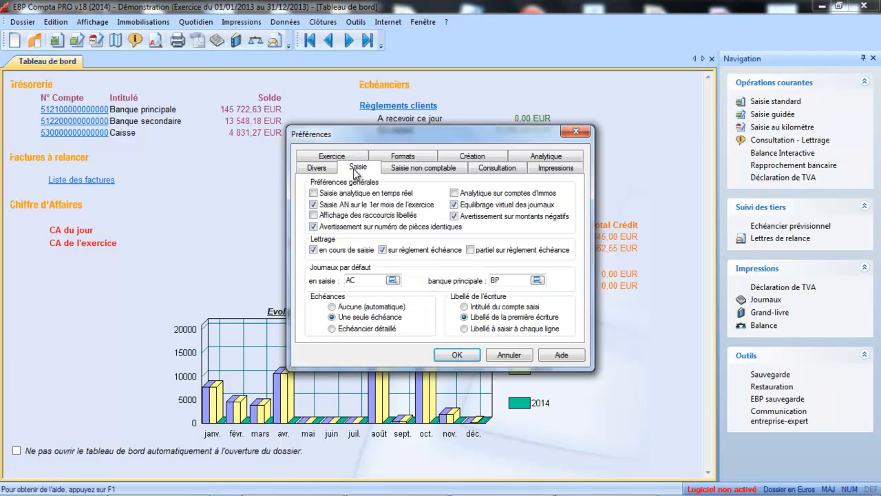
pyautogui.click(314, 194)
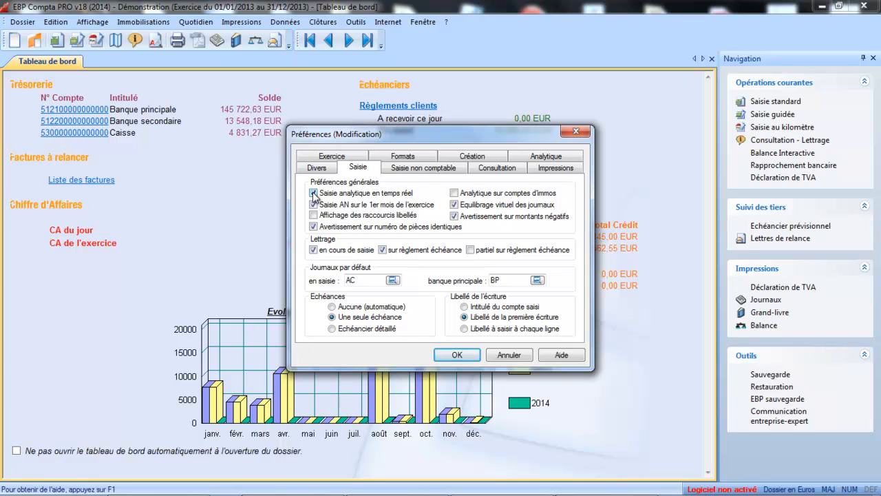
pyautogui.click(448, 357)
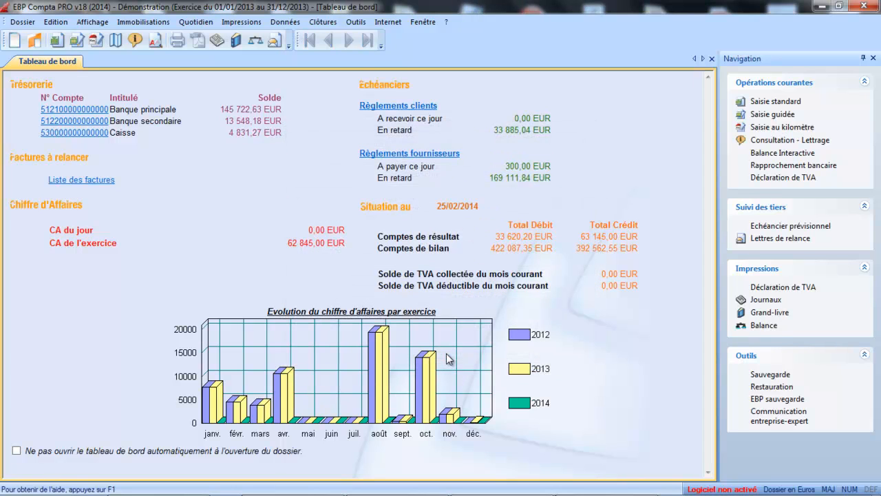
# - In the company chart of accounts, enable Sans analytique for the purchase account Impôts, taxes et versements sur rémunérations (633) and save it
pyautogui.click(291, 23)
pyautogui.click(295, 36)
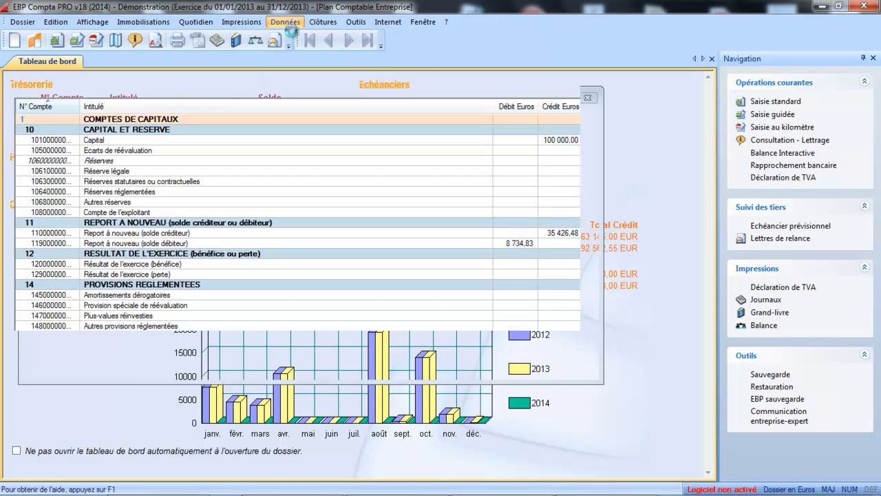
pyautogui.click(292, 87)
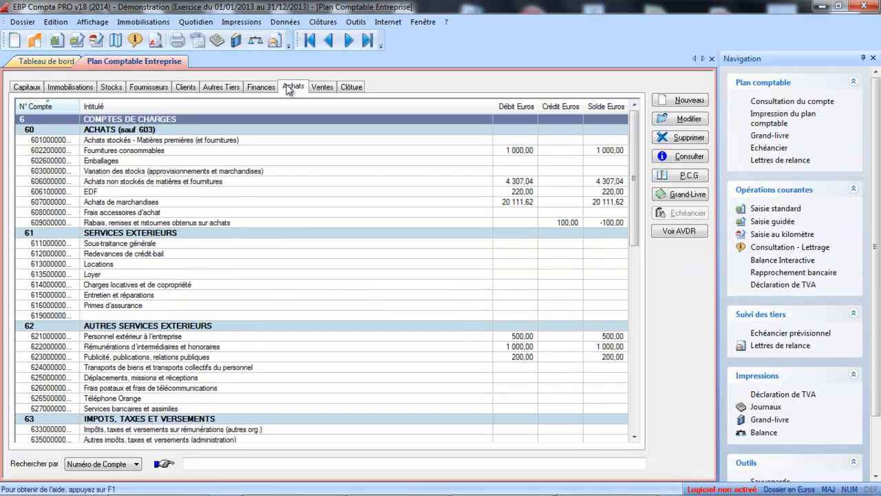
pyautogui.click(251, 430)
pyautogui.doubleClick(248, 429)
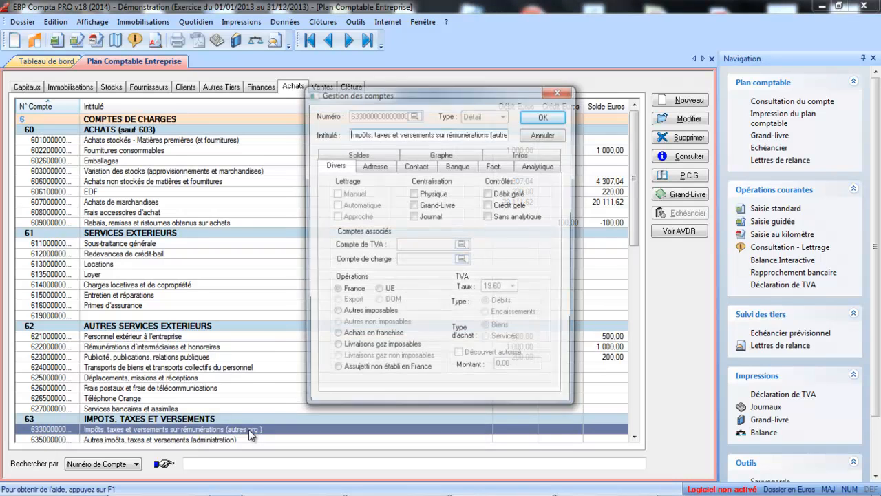
pyautogui.click(490, 217)
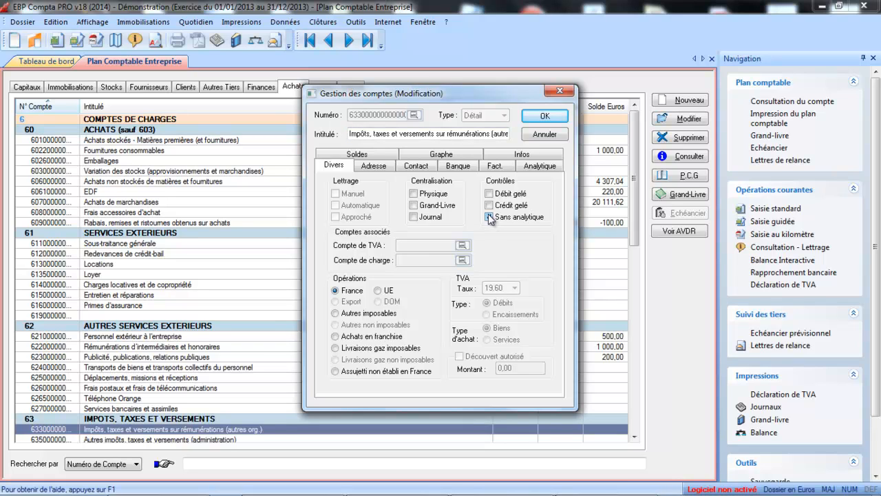
pyautogui.click(545, 115)
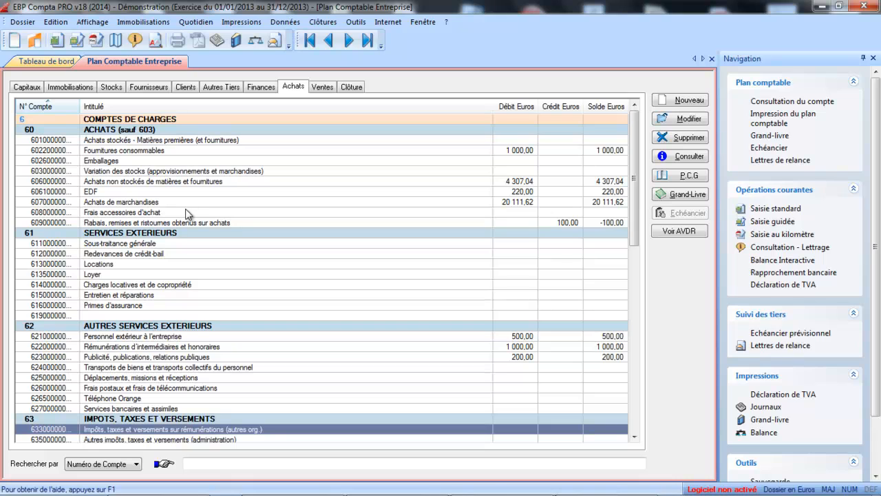
# - Disable real-time analytic entry (Saisie analytique en temps réel) in the accounting file's entry preferences and save them
pyautogui.click(23, 23)
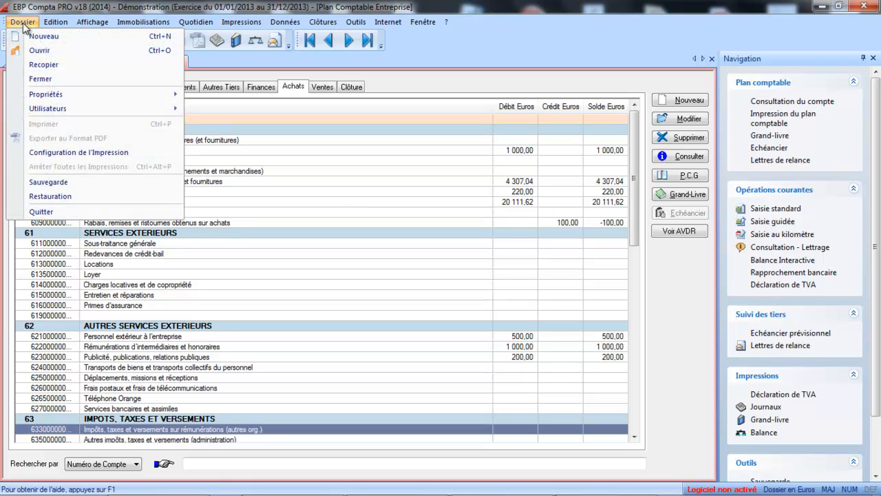
pyautogui.moveTo(71, 96)
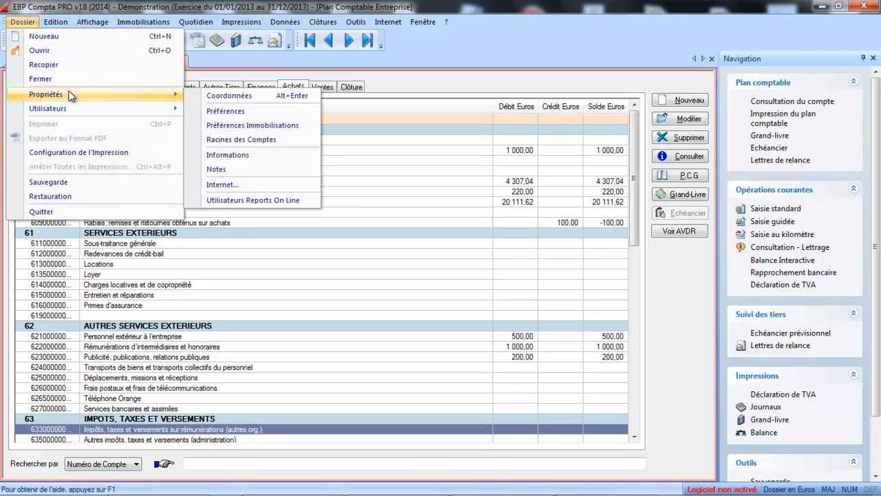
pyautogui.click(228, 112)
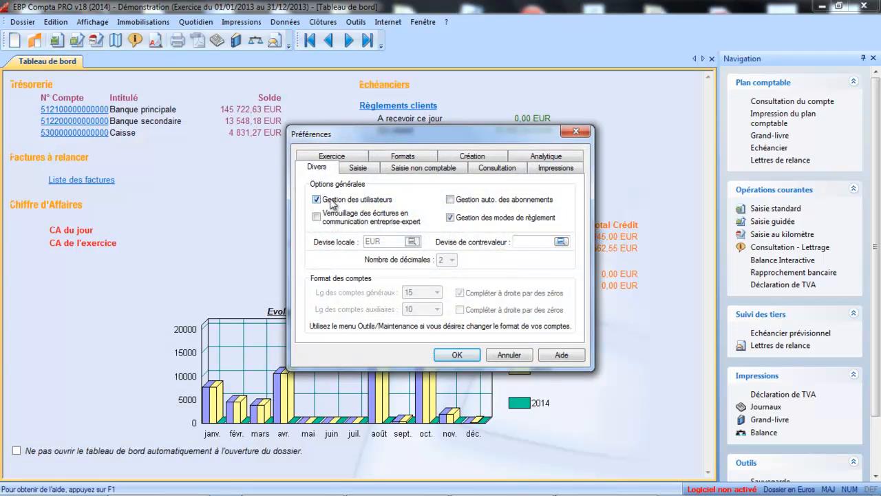
pyautogui.click(358, 168)
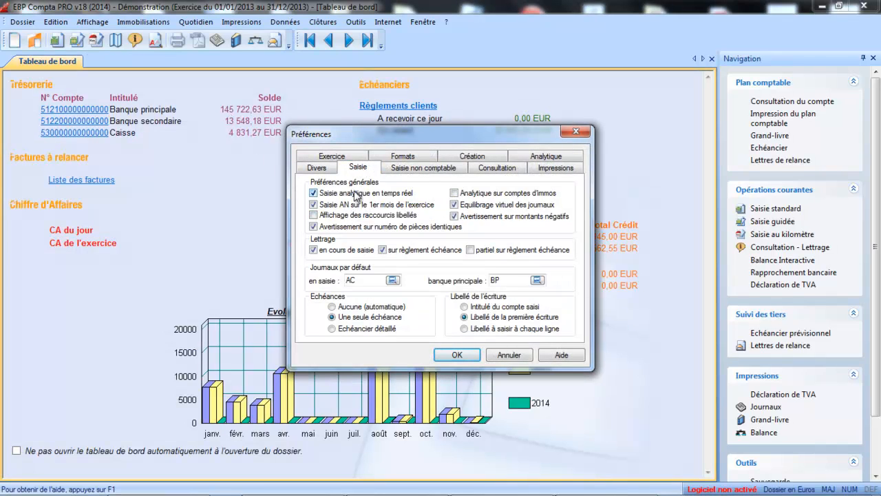
pyautogui.click(355, 195)
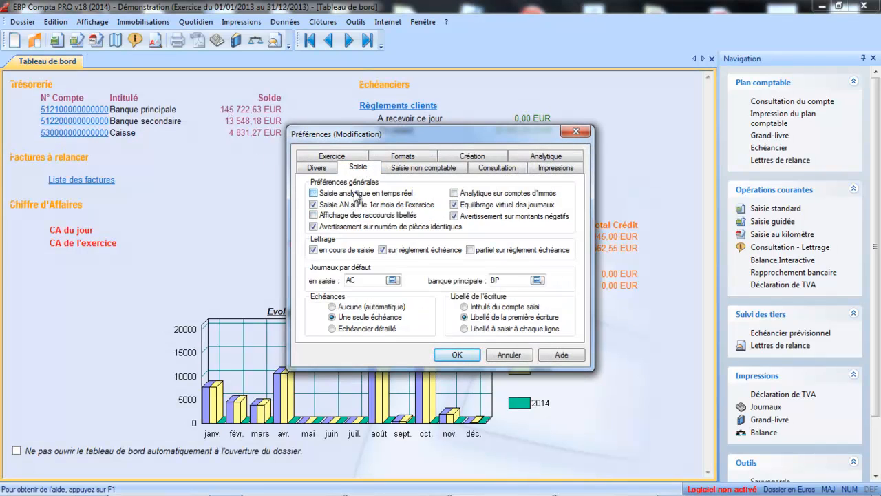
pyautogui.click(458, 355)
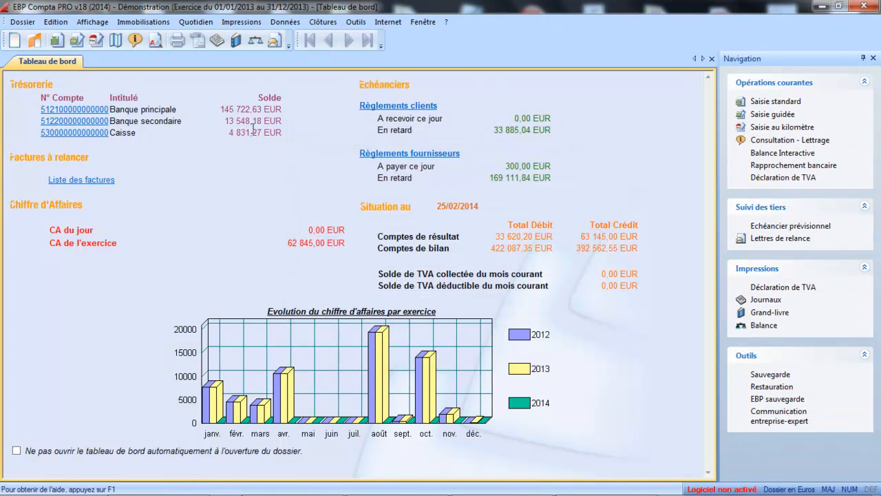
# - Open standard entry for the AC purchases journal and select the period mars 14
pyautogui.click(199, 23)
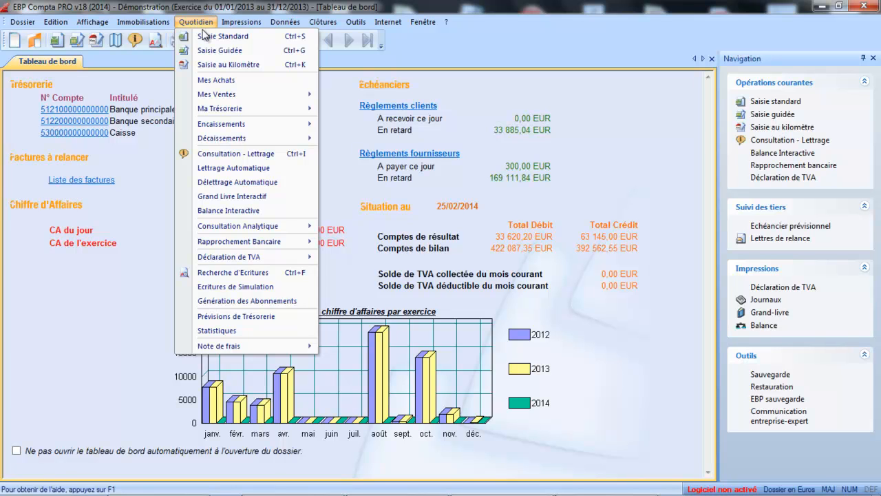
pyautogui.click(205, 35)
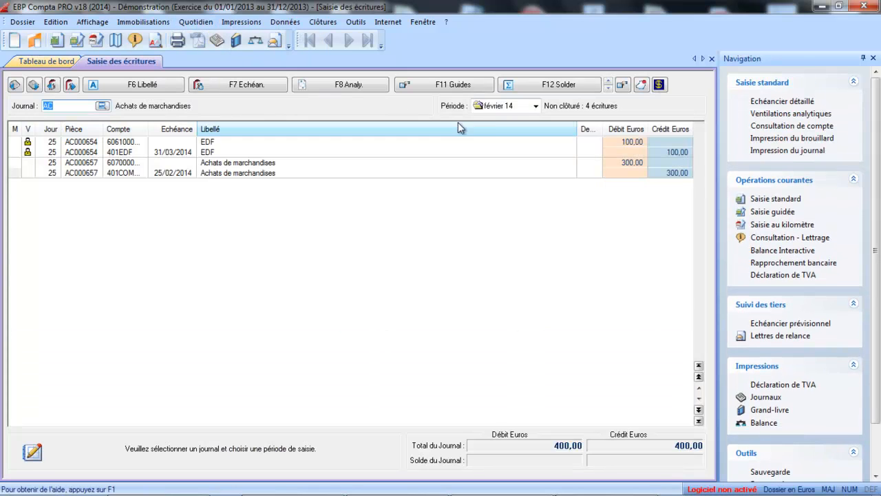
pyautogui.click(536, 106)
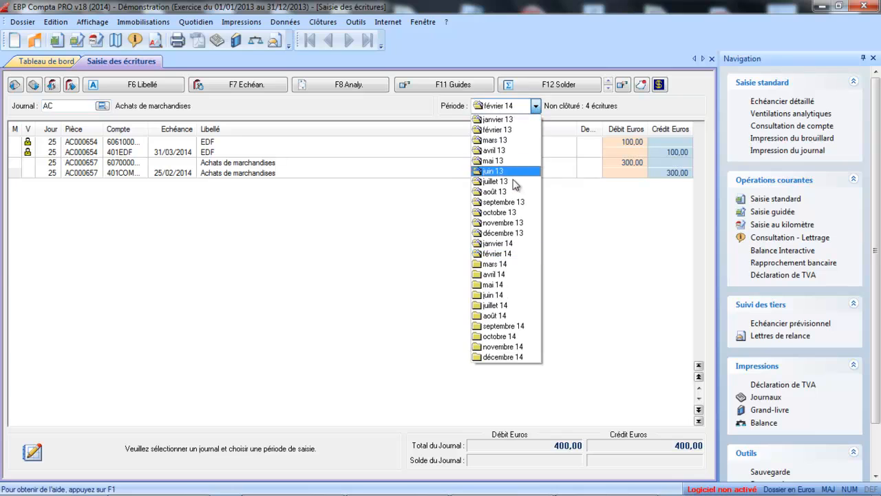
pyautogui.click(490, 257)
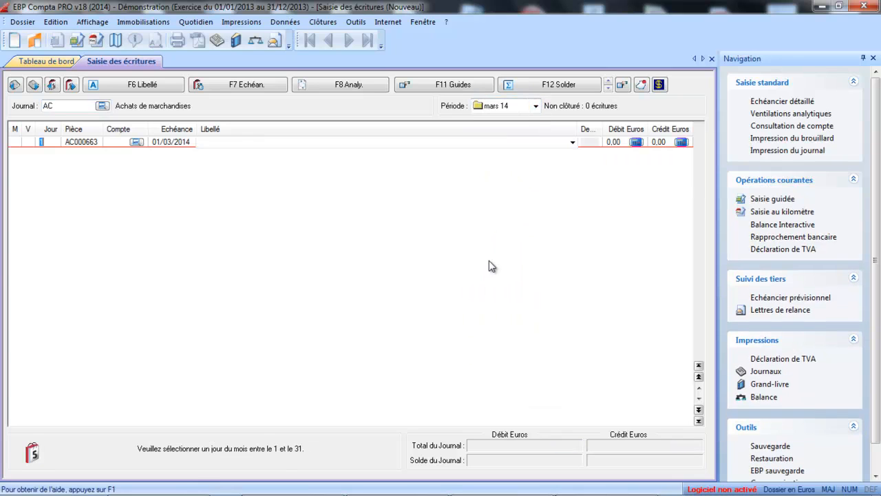
# - Enter a line dated day 1 on the Téléphone Orange account (6265) with a debit of 250
pyautogui.press('Return')
pyautogui.write('626')
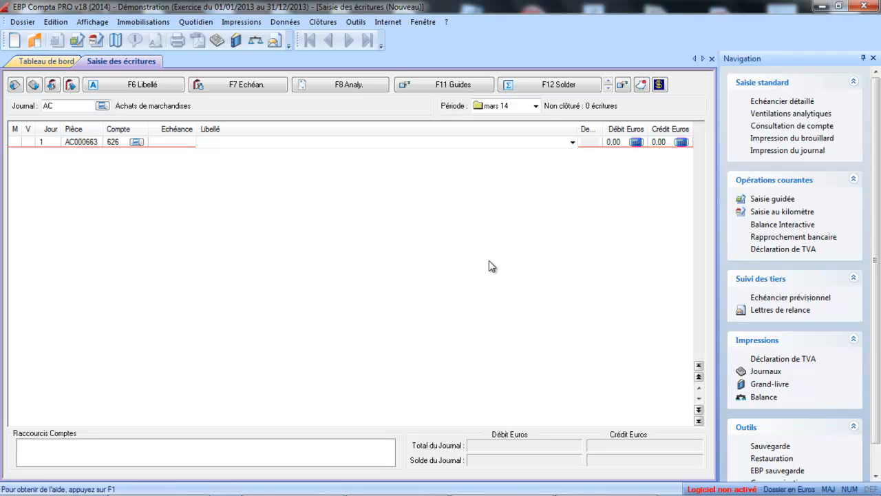
pyautogui.press('Return')
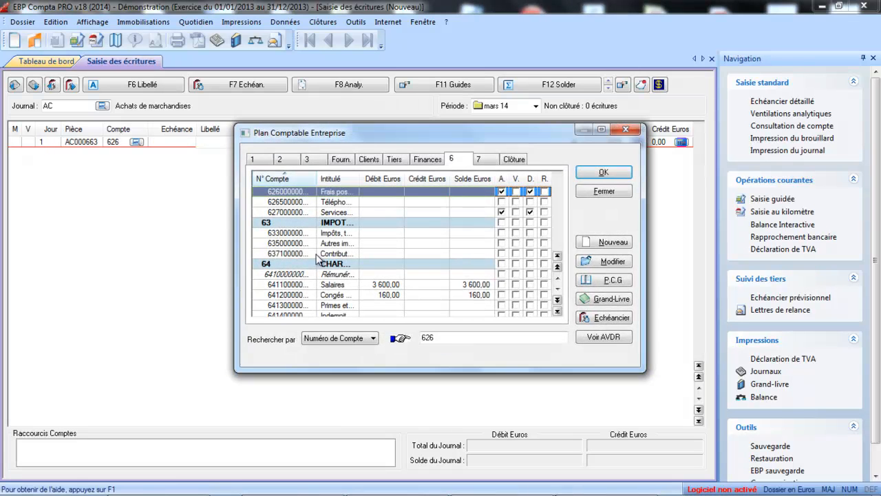
pyautogui.doubleClick(302, 204)
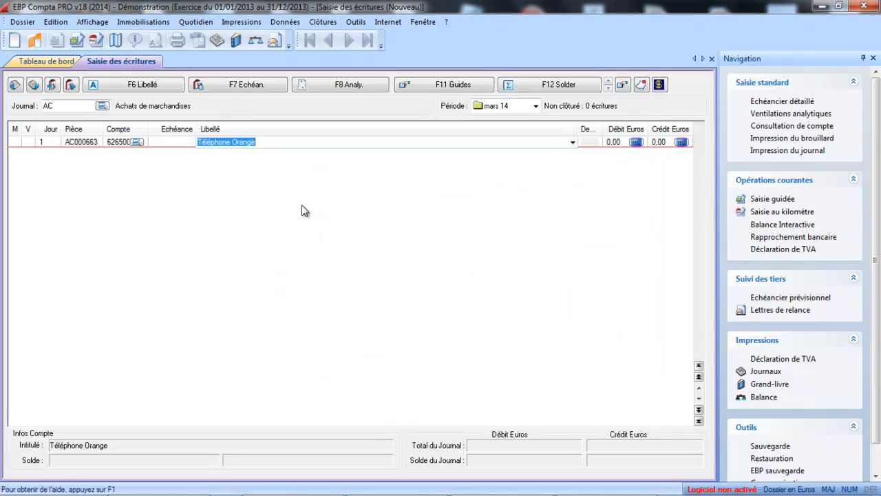
pyautogui.press('Return')
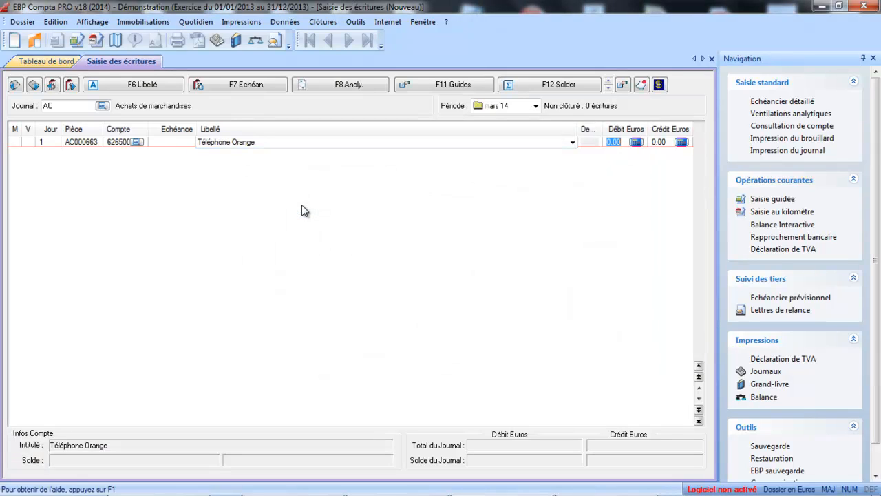
pyautogui.write('250')
pyautogui.press('Return')
pyautogui.press('Return')
pyautogui.press('Return')
pyautogui.press('Return')
pyautogui.write('45')
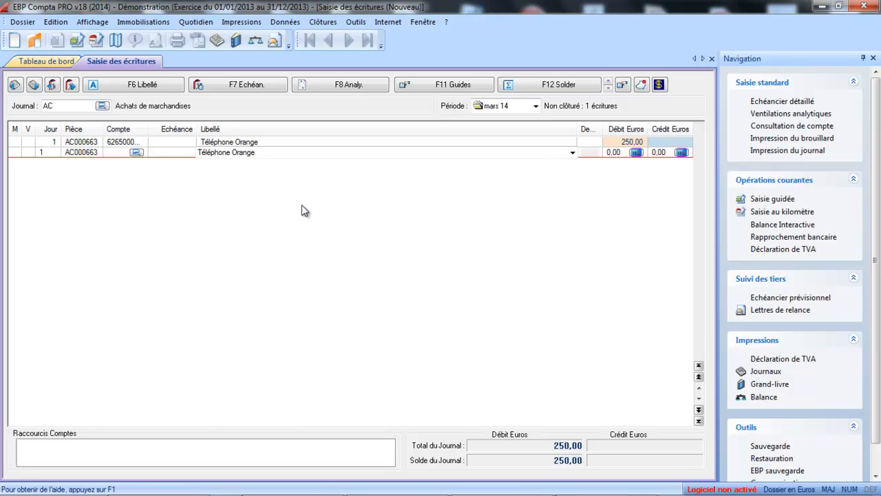
pyautogui.write('563')
pyautogui.press('Return')
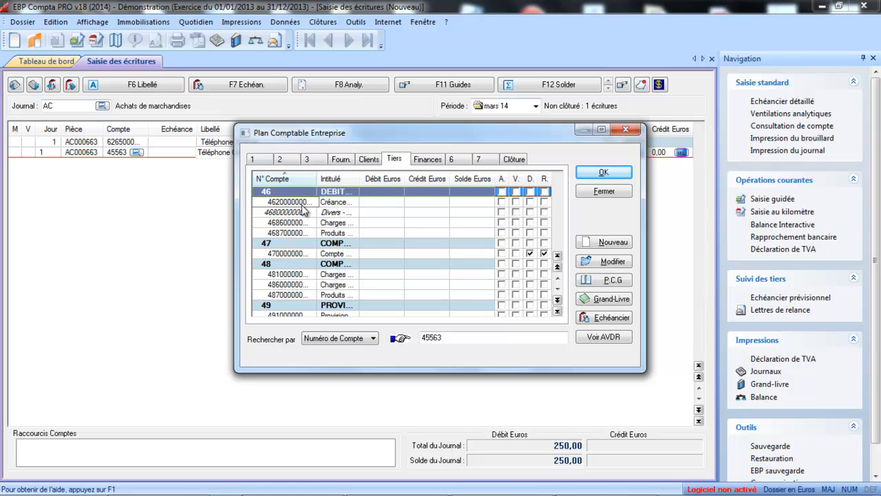
pyautogui.click(598, 192)
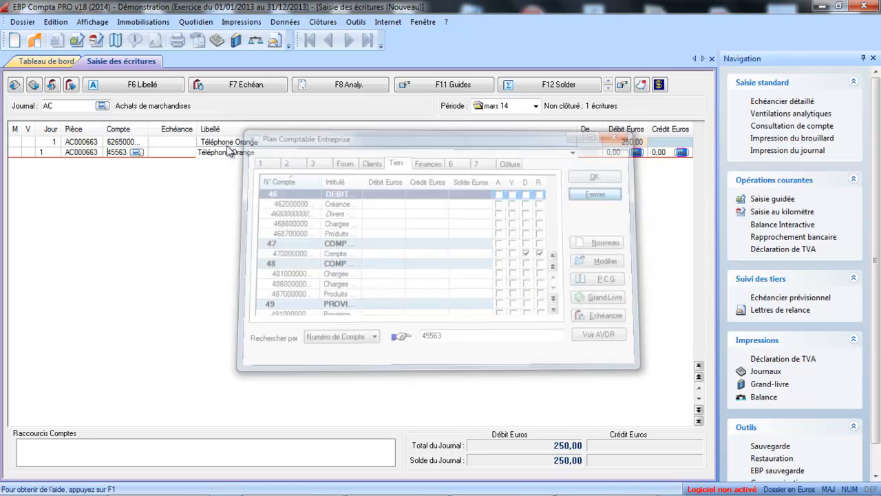
pyautogui.press('BackSpace')
pyautogui.press('BackSpace')
pyautogui.press('BackSpace')
pyautogui.press('BackSpace')
pyautogui.press('BackSpace')
# - Enter the VAT line on account 445666 (Tva sur abs à 20% aux décaissement) with the proposed debit of 49.00
pyautogui.write('4')
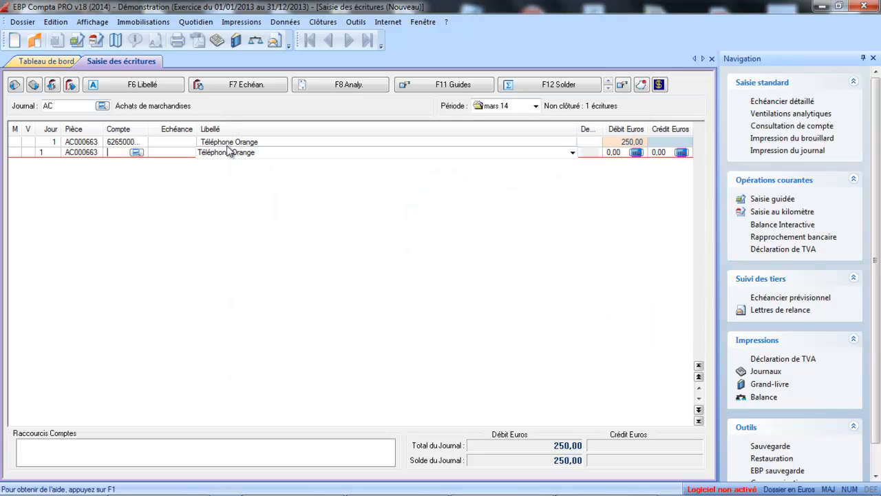
pyautogui.write('45663')
pyautogui.press('Return')
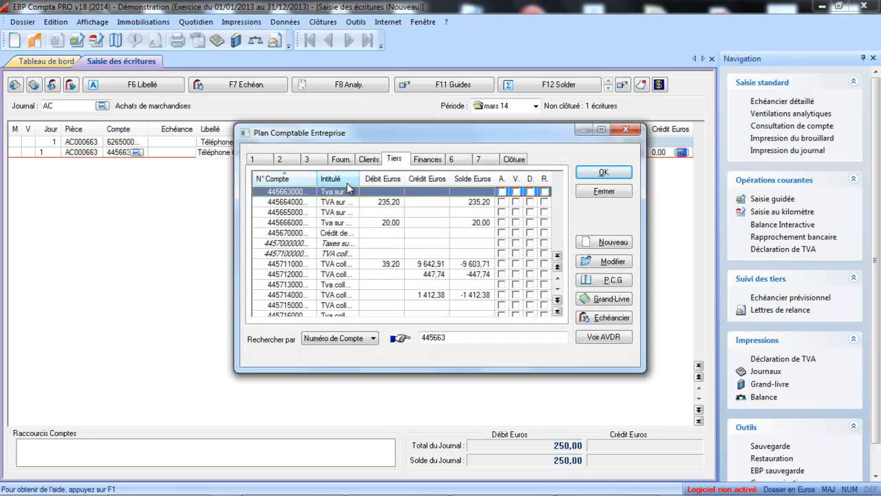
pyautogui.moveTo(359, 179); pyautogui.dragTo(484, 181)
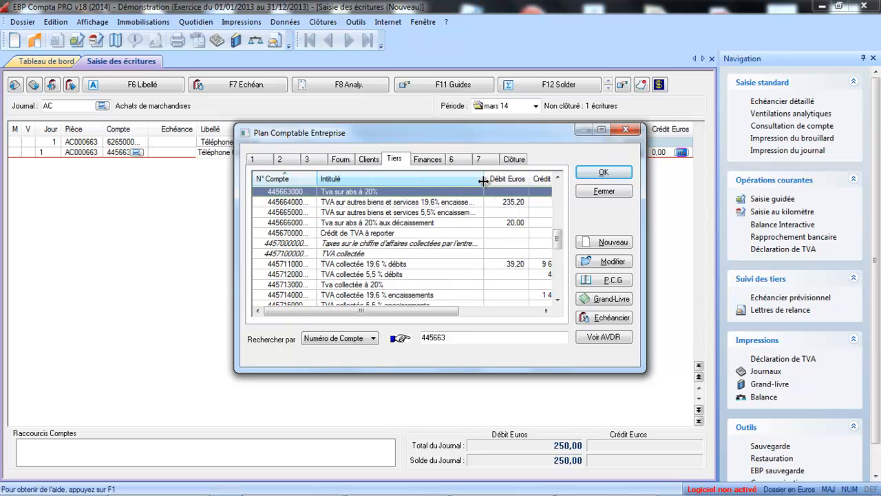
pyautogui.doubleClick(393, 230)
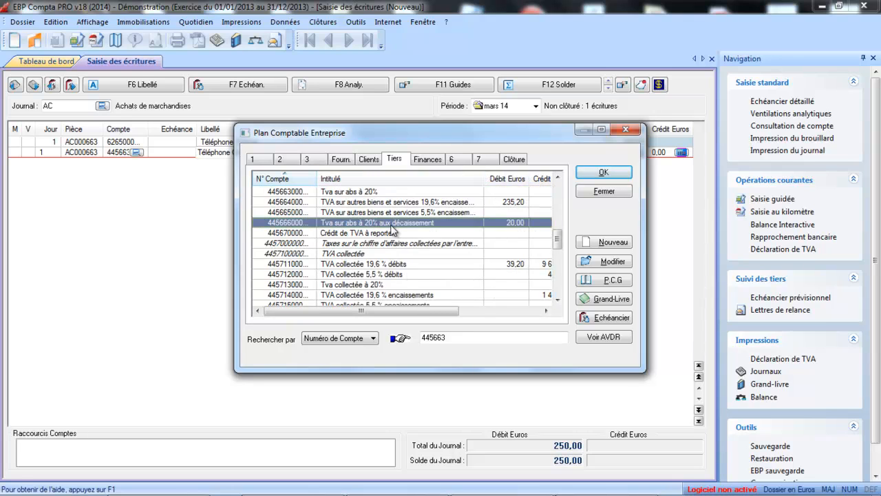
pyautogui.press('Return')
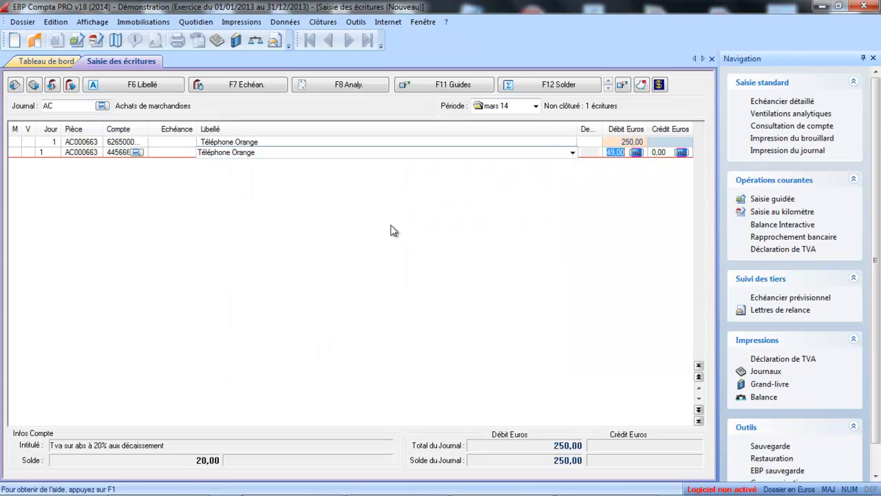
pyautogui.press('Return')
pyautogui.press('Return')
pyautogui.press('Return')
pyautogui.press('Return')
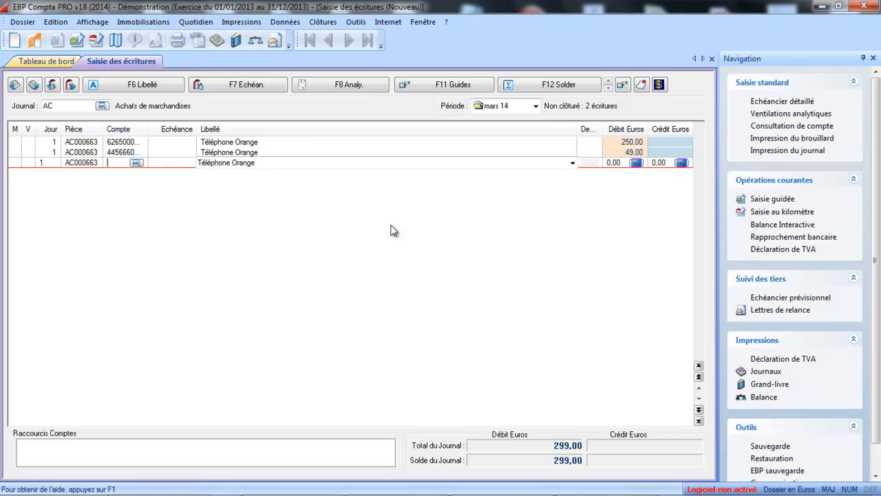
# - Add the supplier line on account 401ORANGE, picked from the chart of accounts, and balance the entry on it
pyautogui.write('401OR')
pyautogui.press('Return')
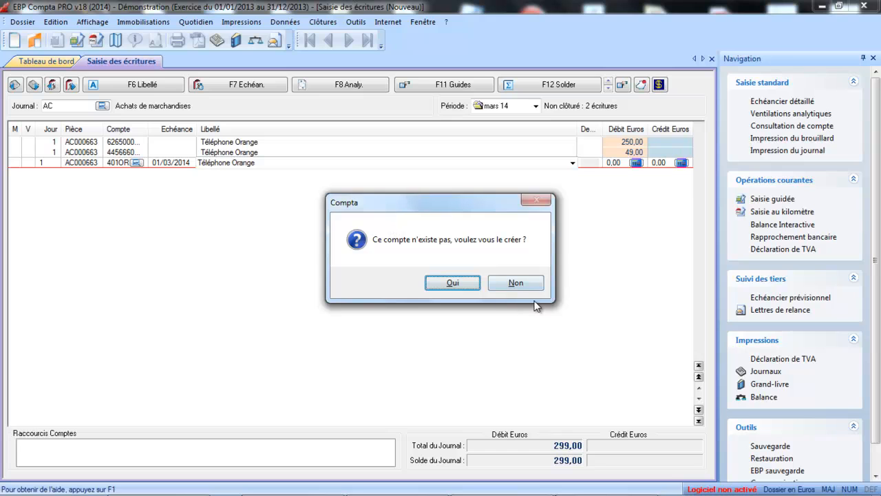
pyautogui.click(518, 283)
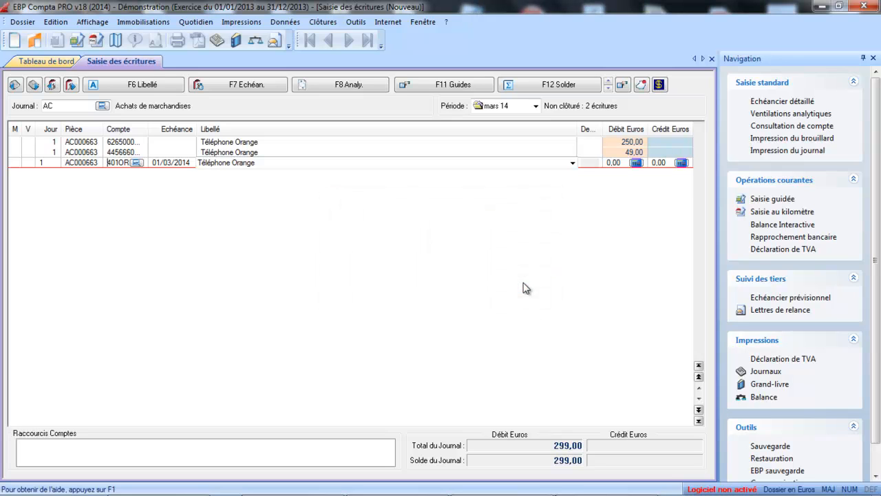
pyautogui.click(137, 164)
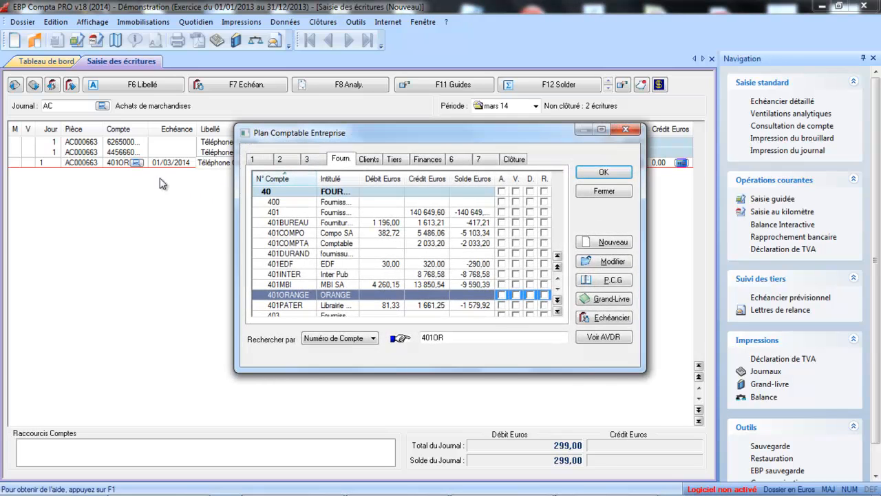
pyautogui.doubleClick(290, 294)
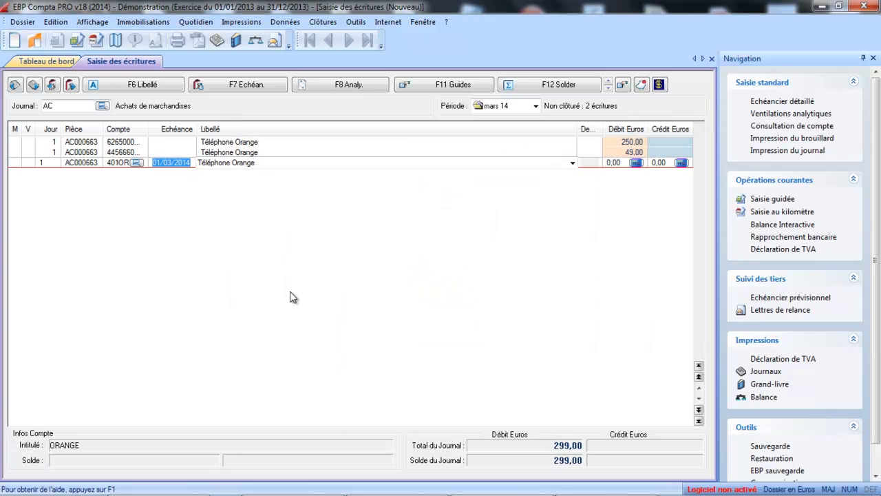
pyautogui.press('F12')
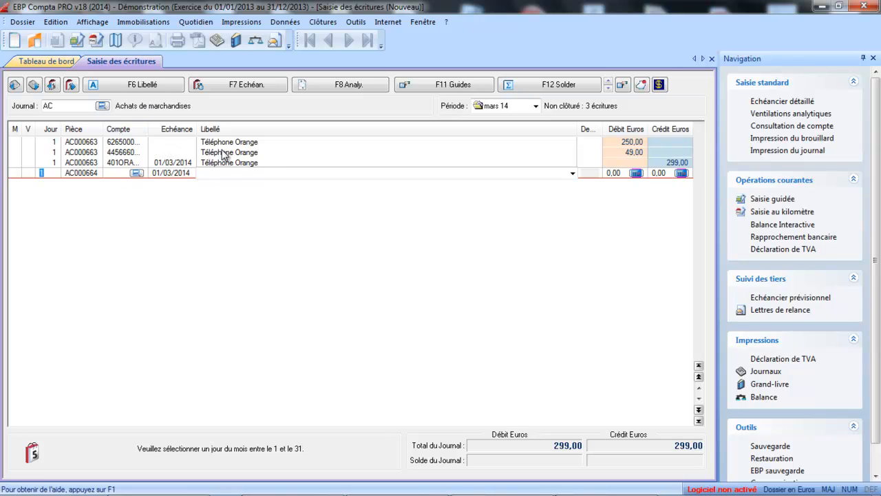
# - Allocate 100% of the 6265 Téléphone Orange line to the ORANGE analytic post on Axe No 1, replacing DIVERS
pyautogui.click(124, 143)
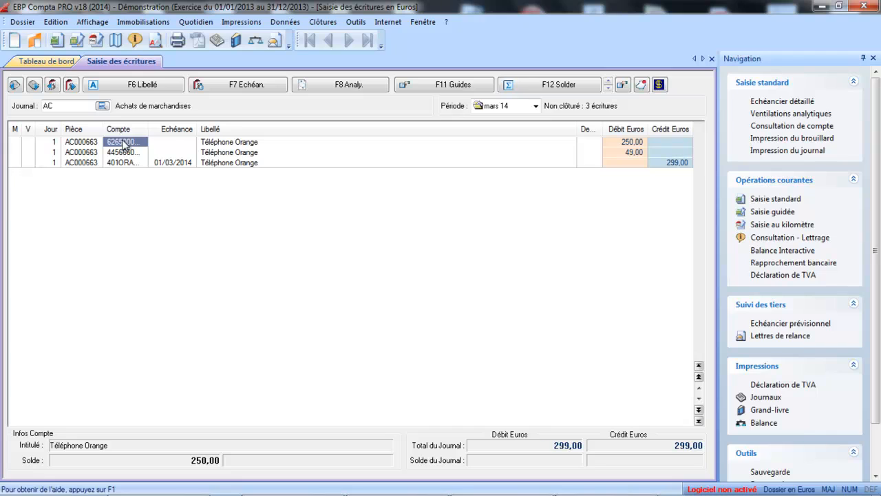
pyautogui.press('F8')
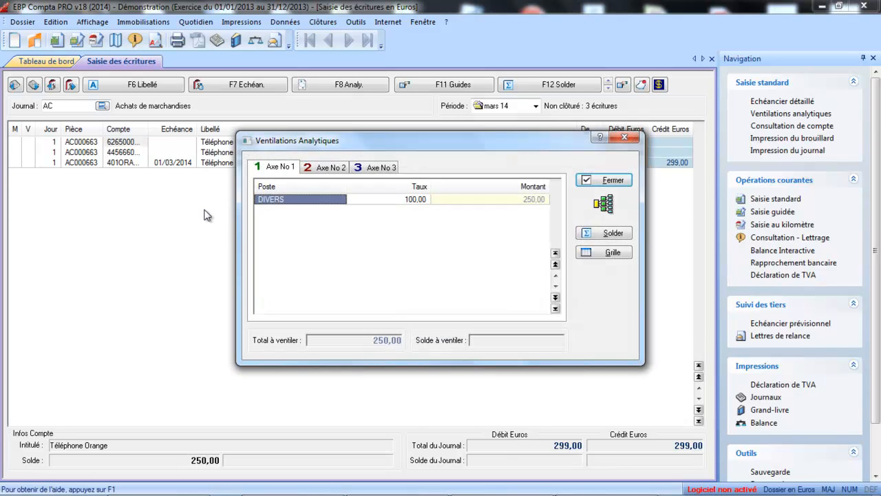
pyautogui.click(302, 198)
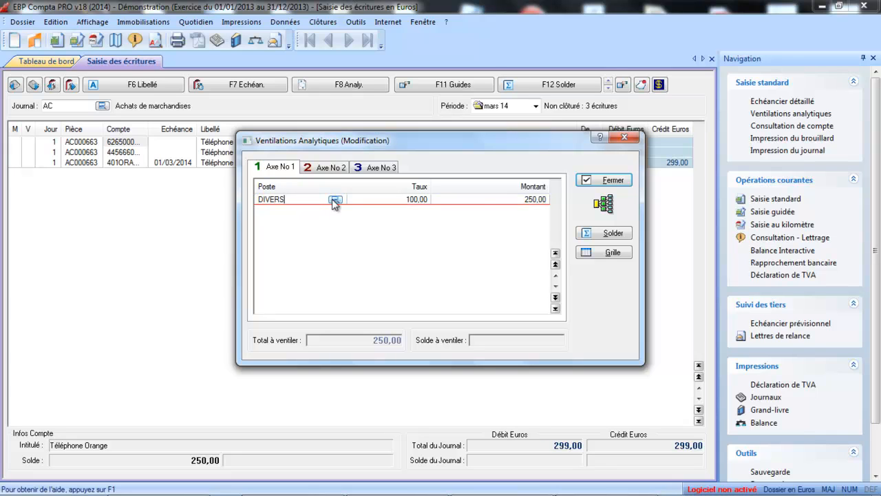
pyautogui.click(334, 199)
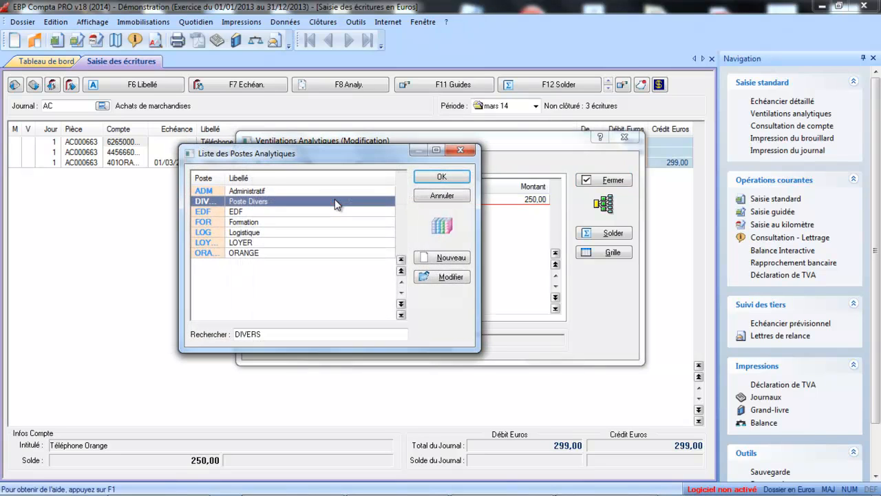
pyautogui.doubleClick(270, 252)
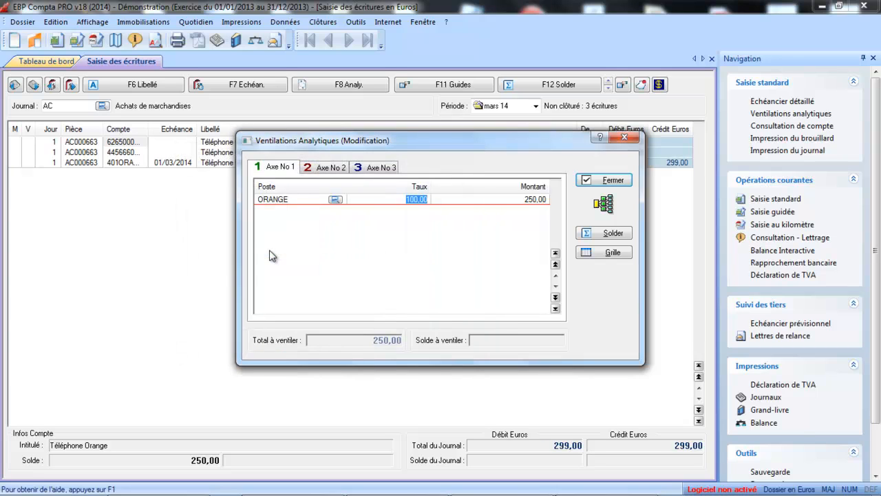
pyautogui.press('Tab')
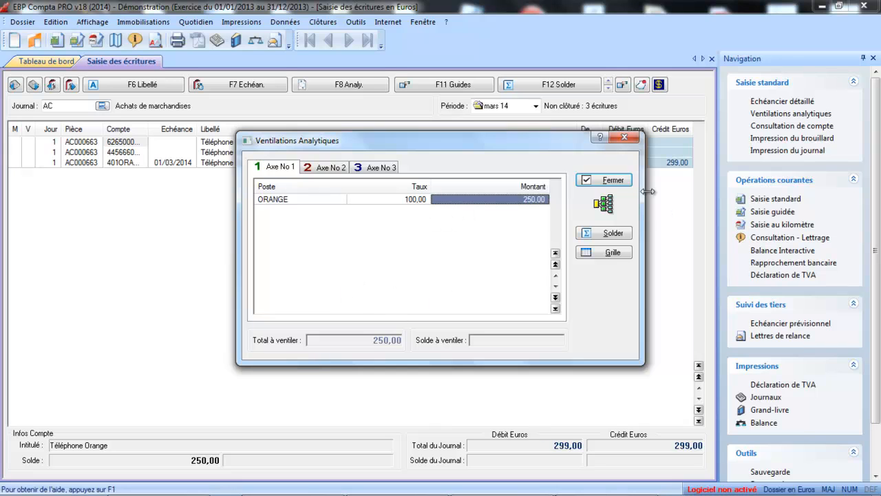
pyautogui.click(609, 180)
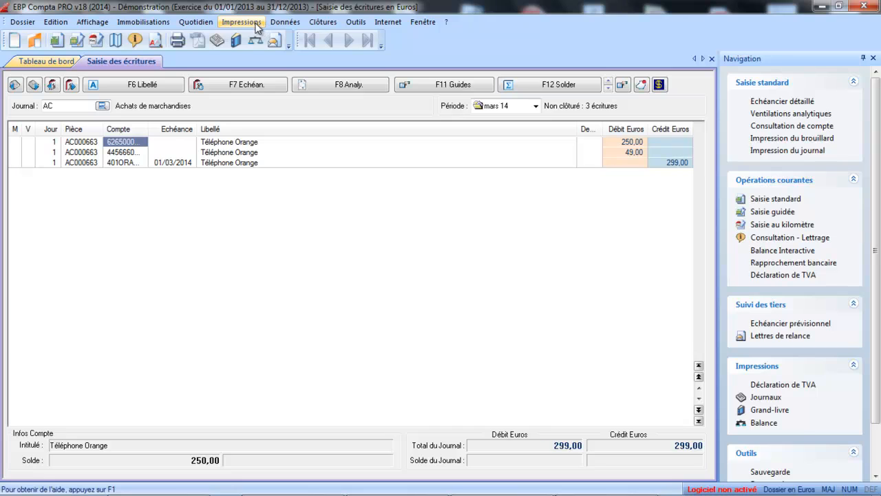
# - Open the ORANGE budget for modification from the list of budgets
pyautogui.click(276, 24)
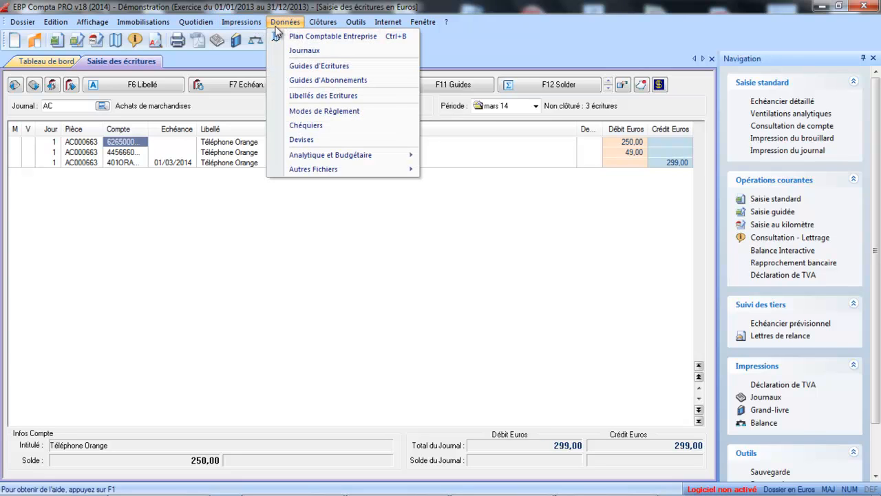
pyautogui.moveTo(301, 157)
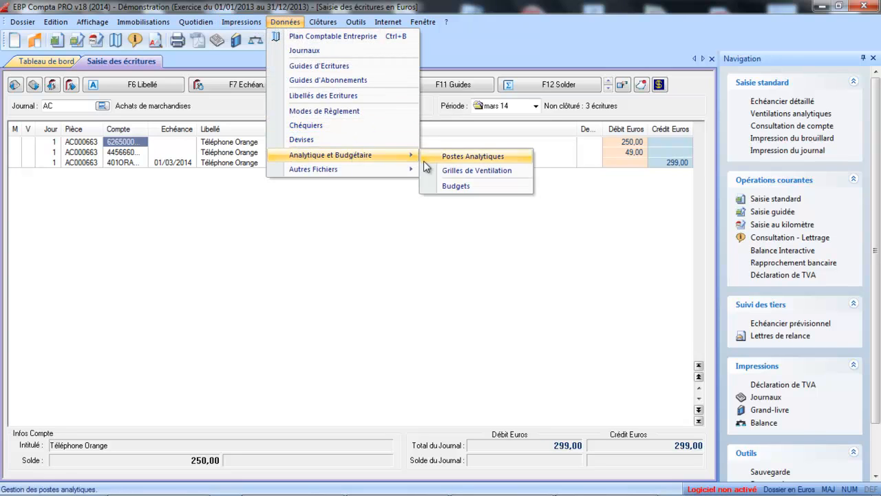
pyautogui.click(459, 185)
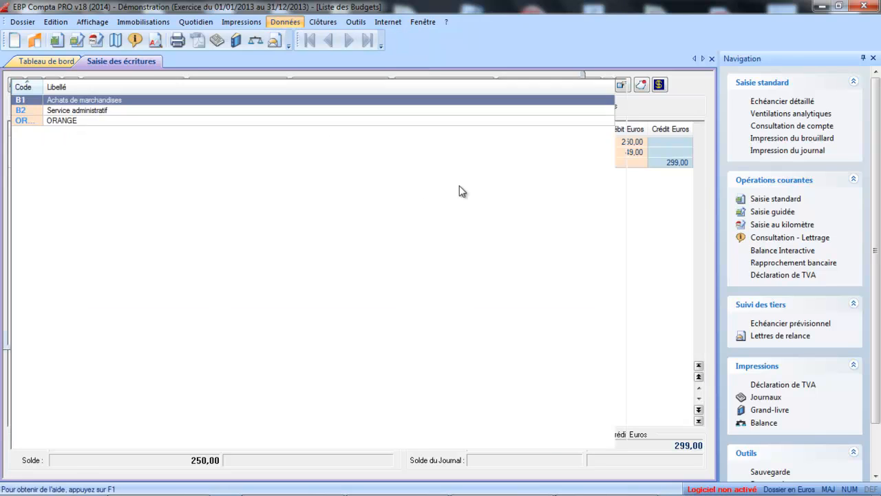
pyautogui.click(338, 122)
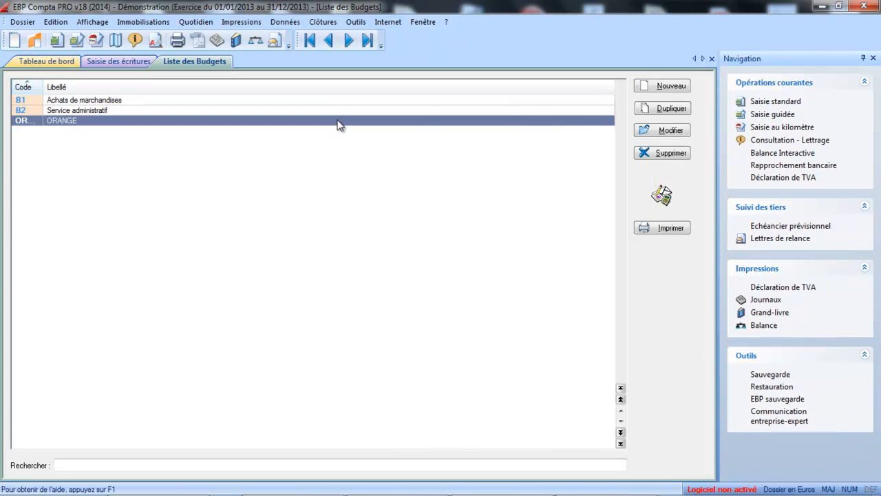
pyautogui.click(662, 131)
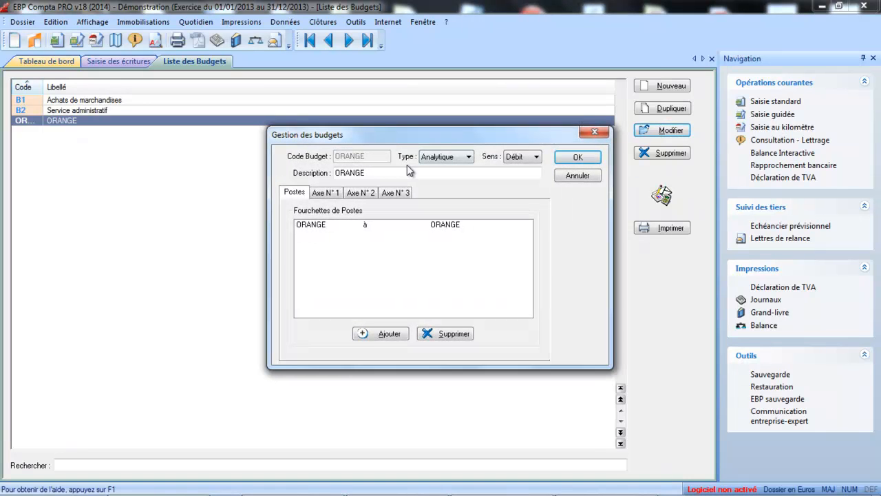
# - Recalculate the ORANGE budget's Axe N° 1 figures for the 2014 financial year and validate the budget
pyautogui.click(318, 194)
pyautogui.click(432, 213)
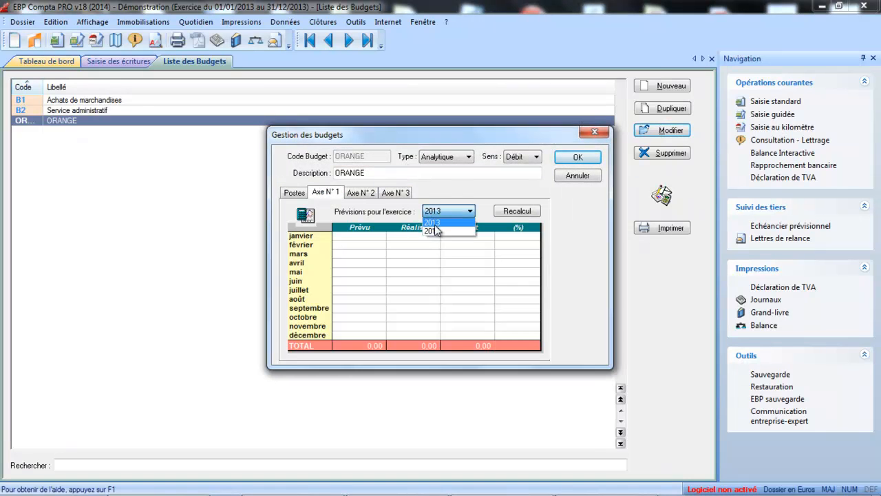
pyautogui.click(438, 231)
pyautogui.click(518, 211)
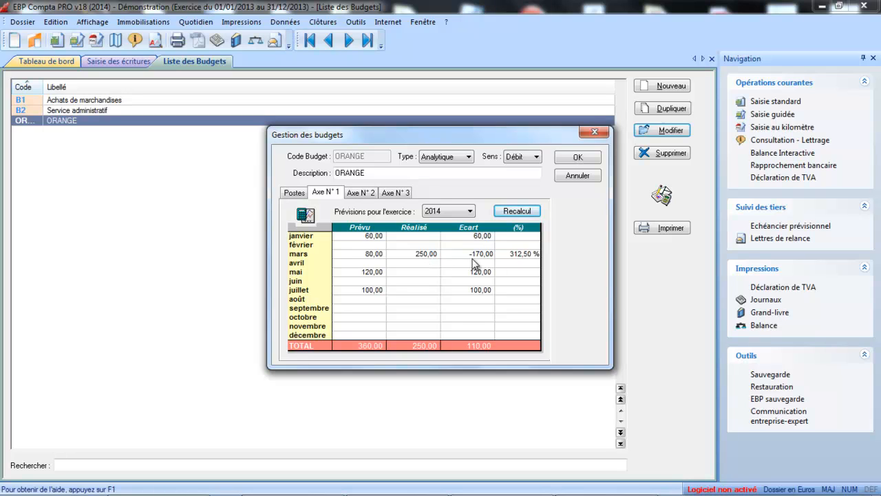
pyautogui.click(569, 161)
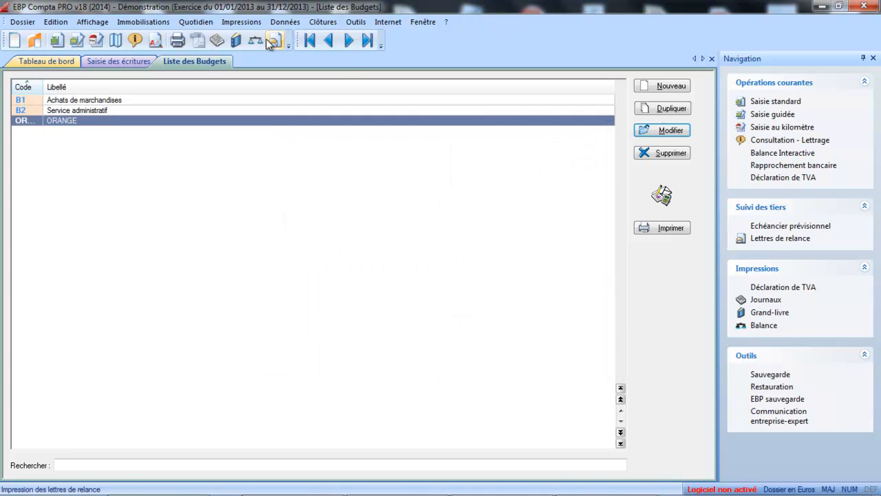
# - Open the budget variance summary report (Synthèse des Ecarts Budgétaires) and restrict it to the ORANGE budget
pyautogui.click(250, 26)
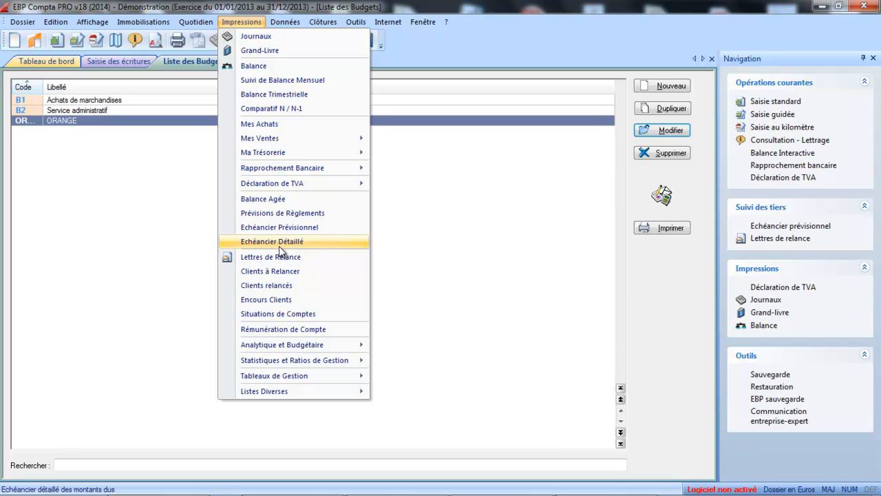
pyautogui.moveTo(281, 344)
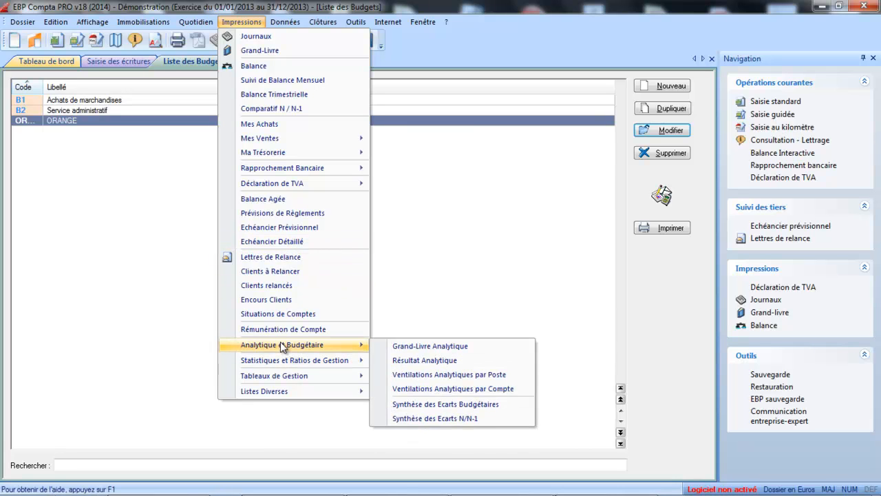
pyautogui.click(441, 405)
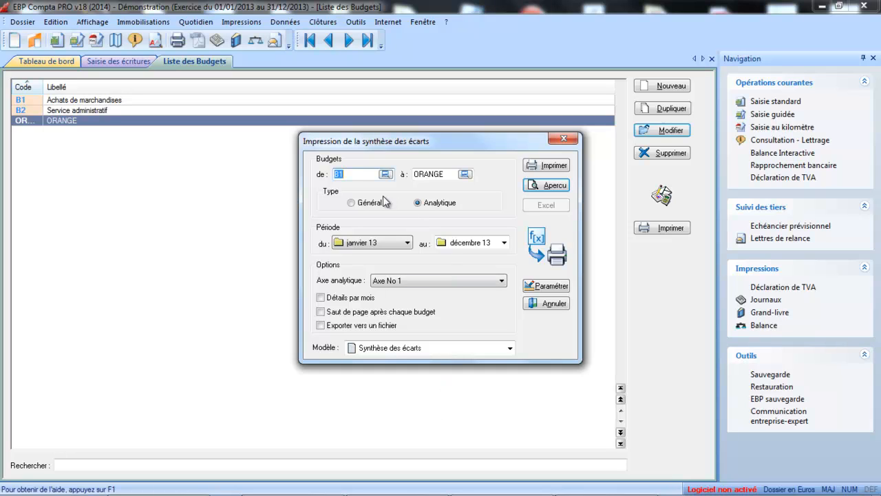
pyautogui.write('ORANGE')
pyautogui.press('Tab')
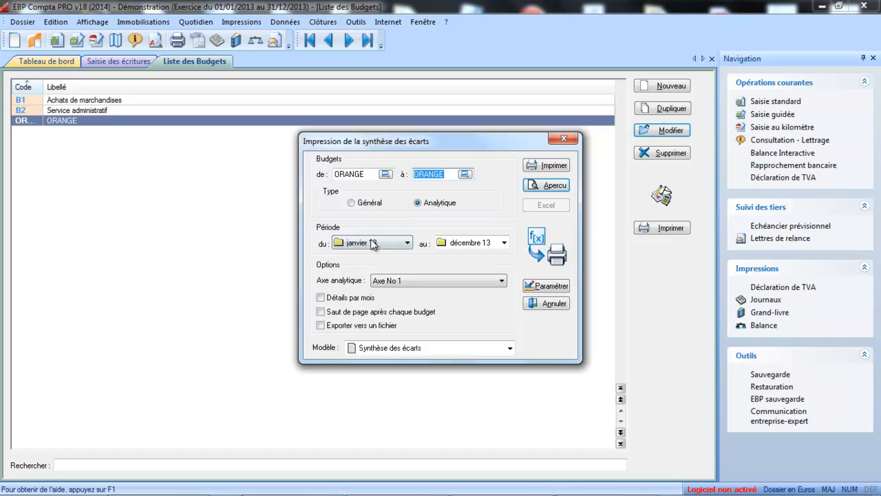
# - Set the variance report's period from mars 14 to mars 14 and preview it
pyautogui.click(372, 242)
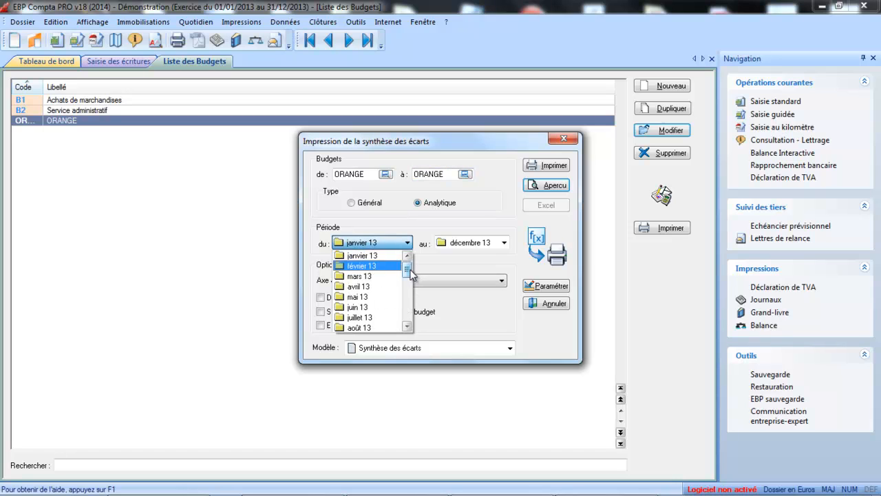
pyautogui.moveTo(408, 270); pyautogui.dragTo(407, 291)
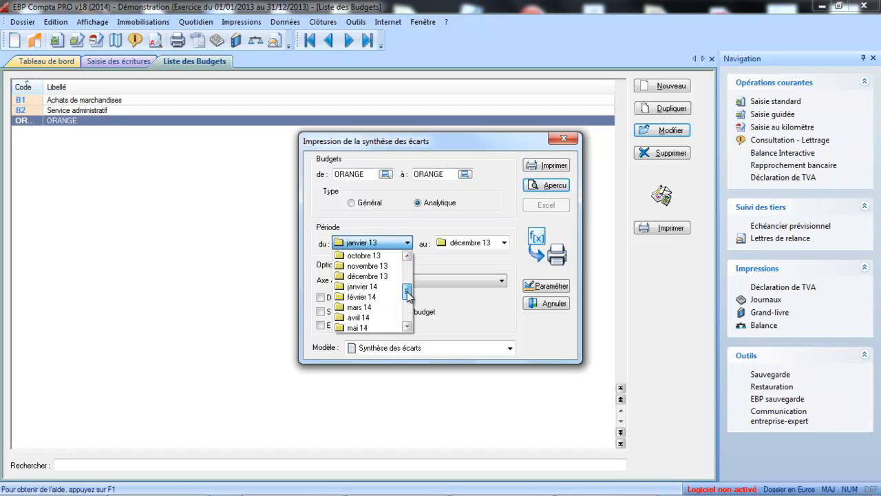
pyautogui.click(361, 307)
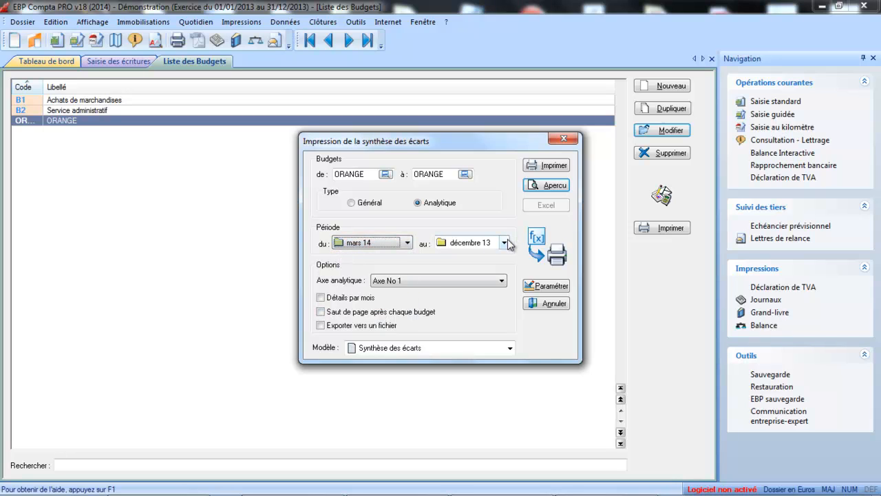
pyautogui.click(505, 243)
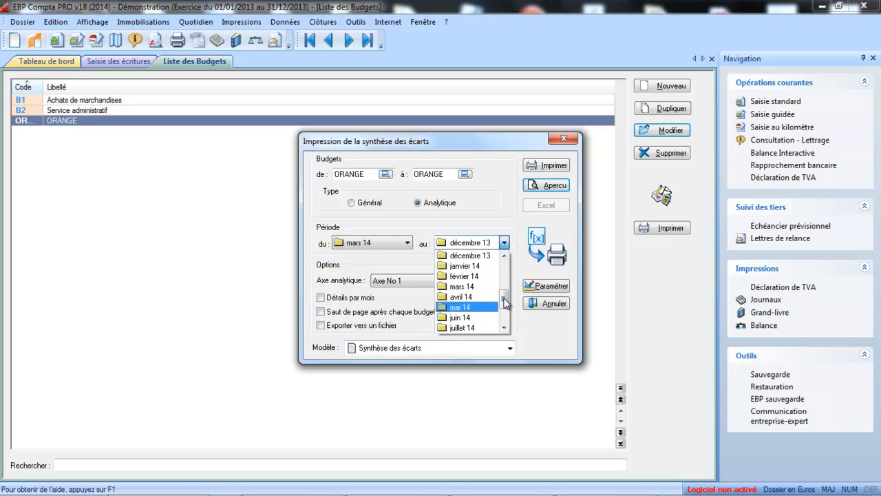
pyautogui.moveTo(504, 301); pyautogui.dragTo(505, 289)
pyautogui.click(479, 284)
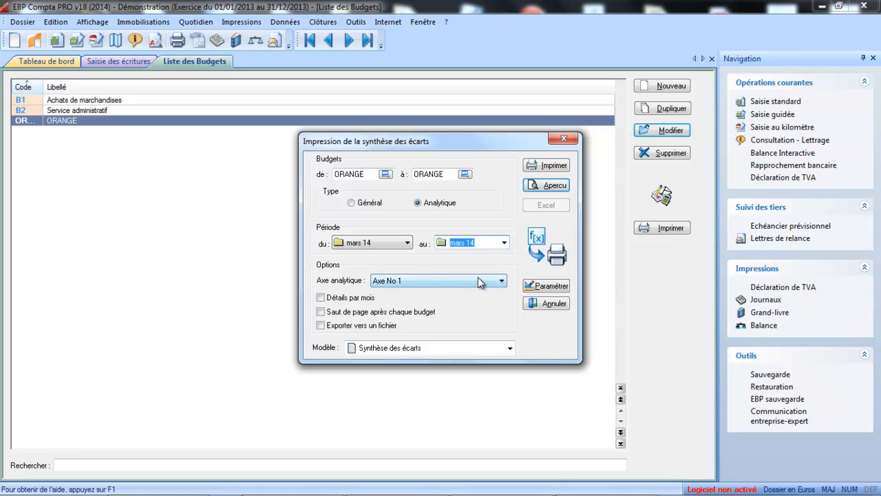
pyautogui.click(548, 188)
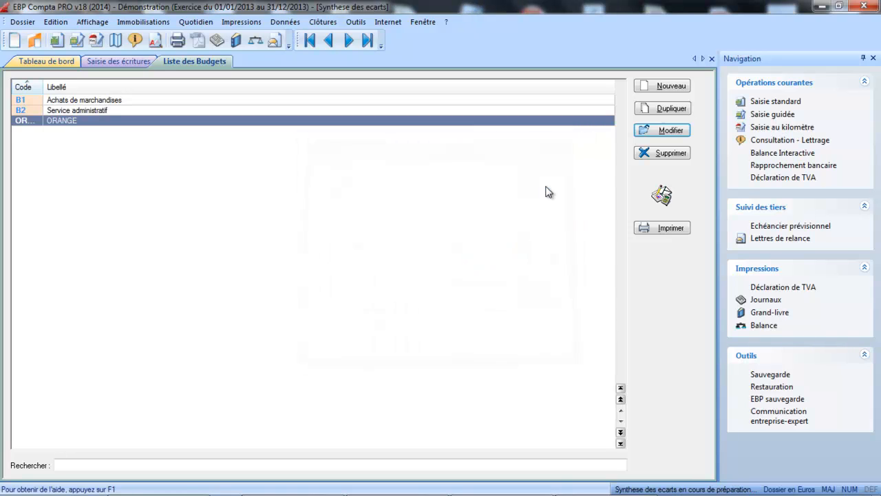